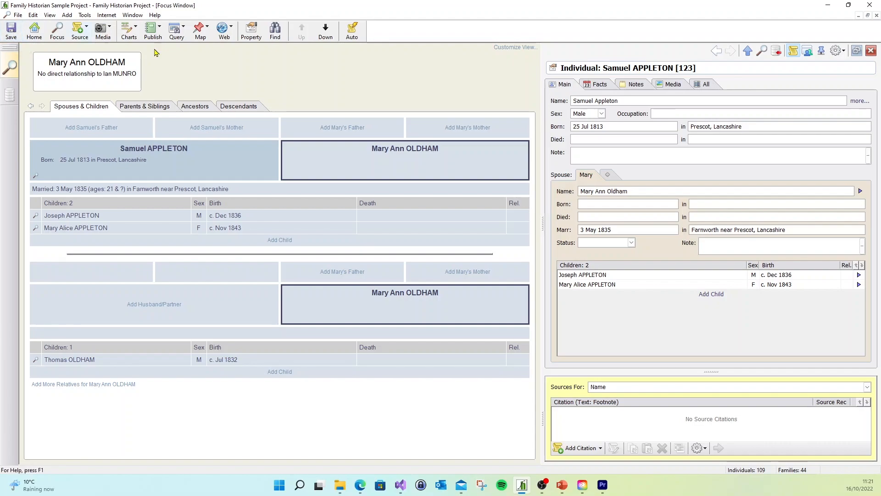
- Switch to Ancestral Sources, open the Family Historian Sample Project and make it the default project
{"action": "left_click", "coordinate": [828, 6]}
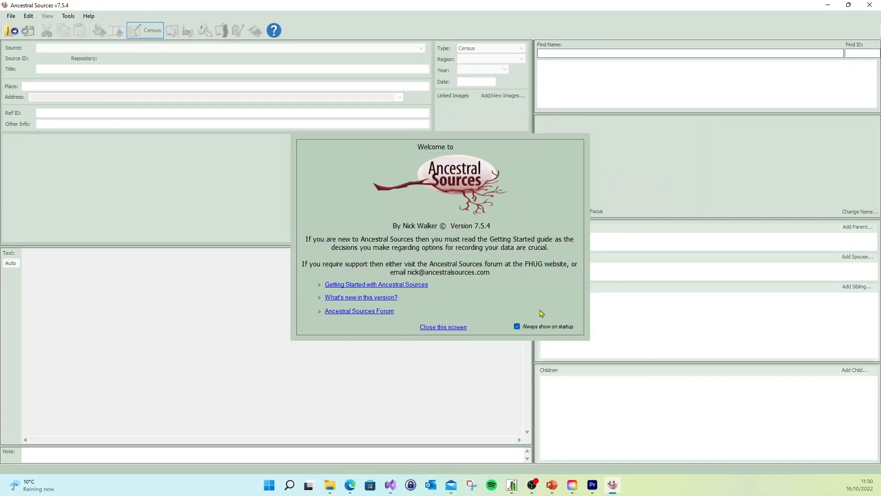
{"action": "left_click", "coordinate": [443, 327]}
{"action": "left_click", "coordinate": [11, 16]}
{"action": "left_click", "coordinate": [28, 26]}
{"action": "left_click", "coordinate": [11, 15]}
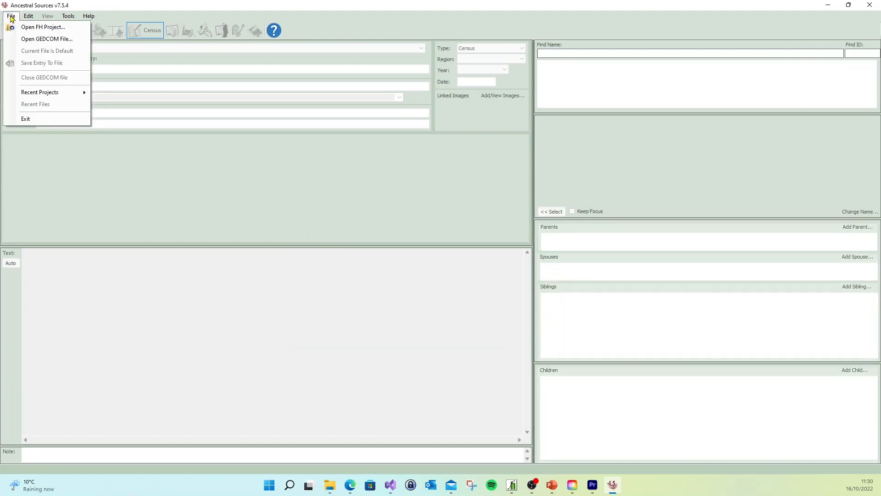
{"action": "left_click", "coordinate": [53, 28]}
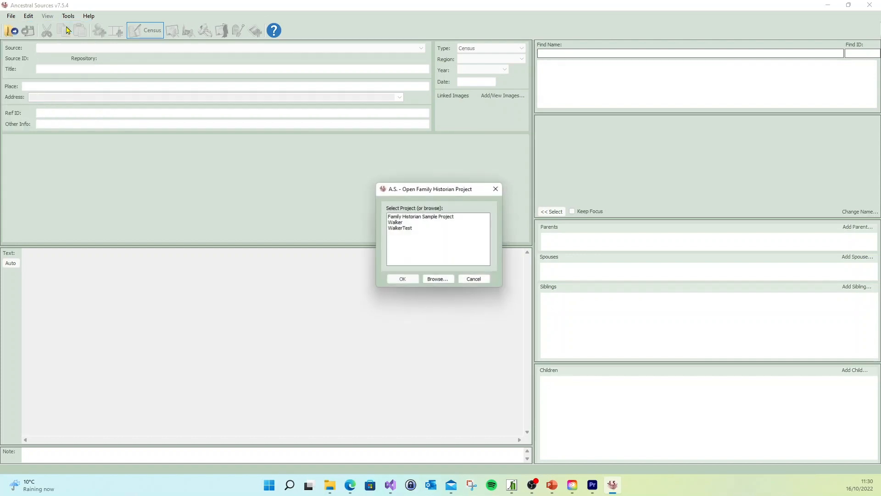
{"action": "left_click", "coordinate": [422, 217]}
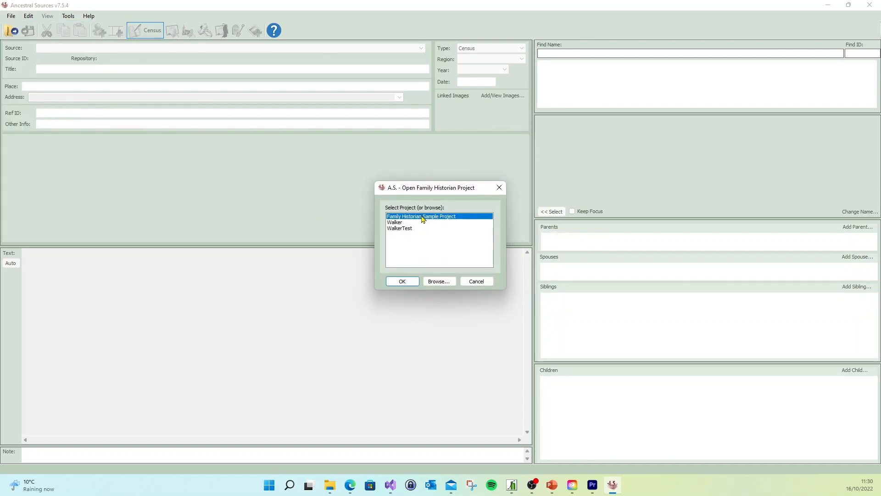
{"action": "left_click", "coordinate": [410, 283]}
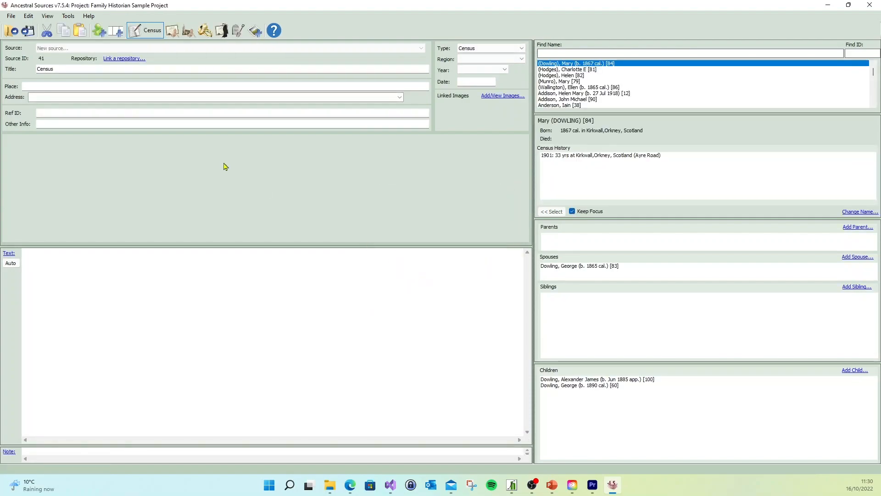
{"action": "left_click", "coordinate": [12, 19]}
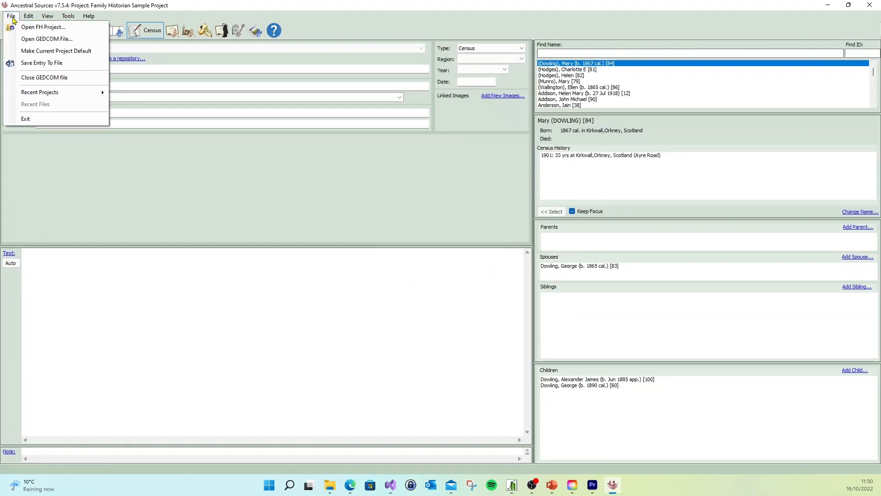
{"action": "left_click", "coordinate": [97, 55]}
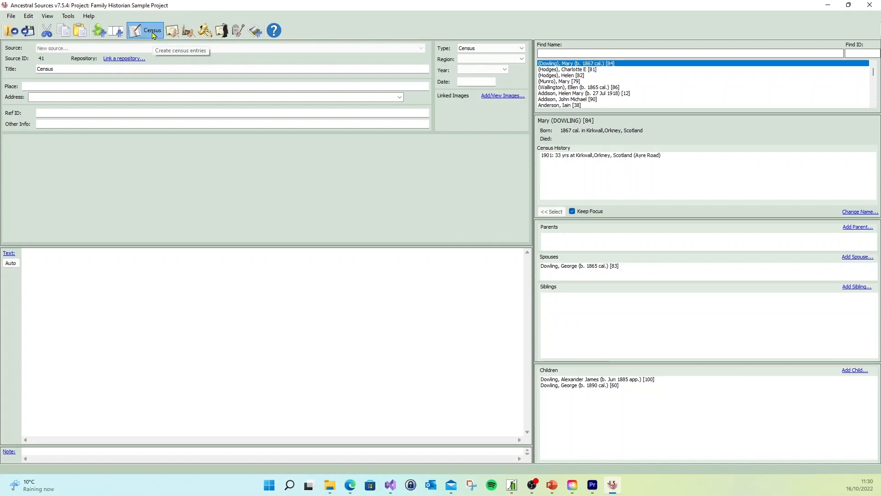
- Set the new source's type to Census, region to England and year to 1851
{"action": "left_click", "coordinate": [521, 49]}
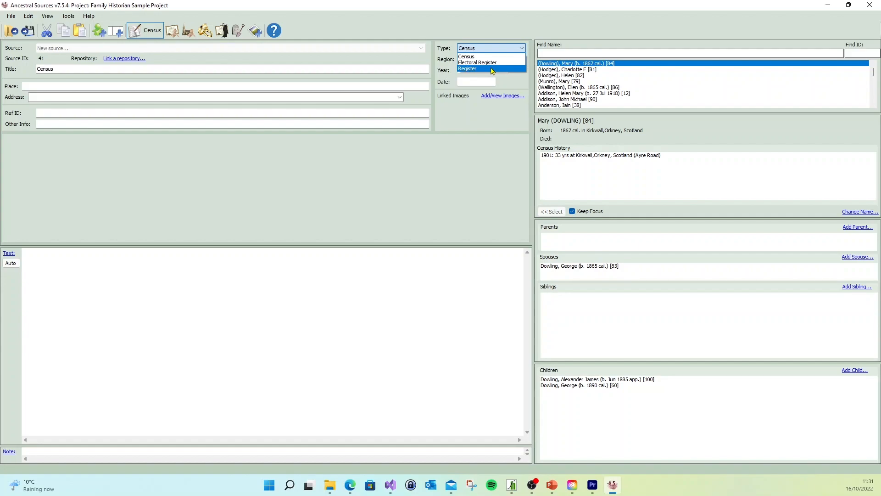
{"action": "left_click", "coordinate": [488, 57]}
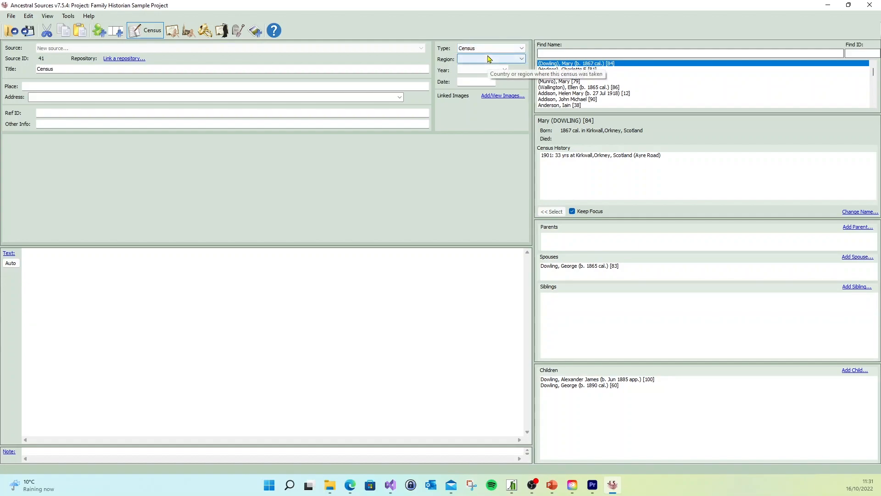
{"action": "left_click", "coordinate": [521, 59]}
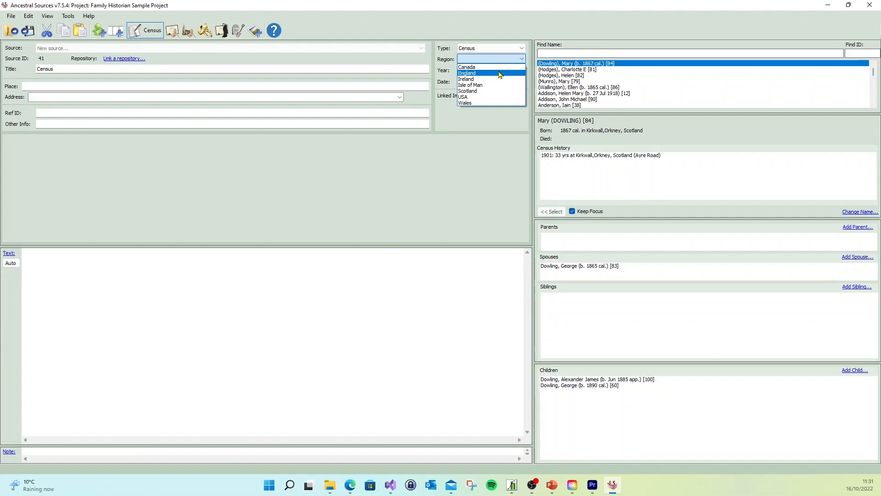
{"action": "left_click", "coordinate": [500, 73]}
{"action": "left_click", "coordinate": [499, 70]}
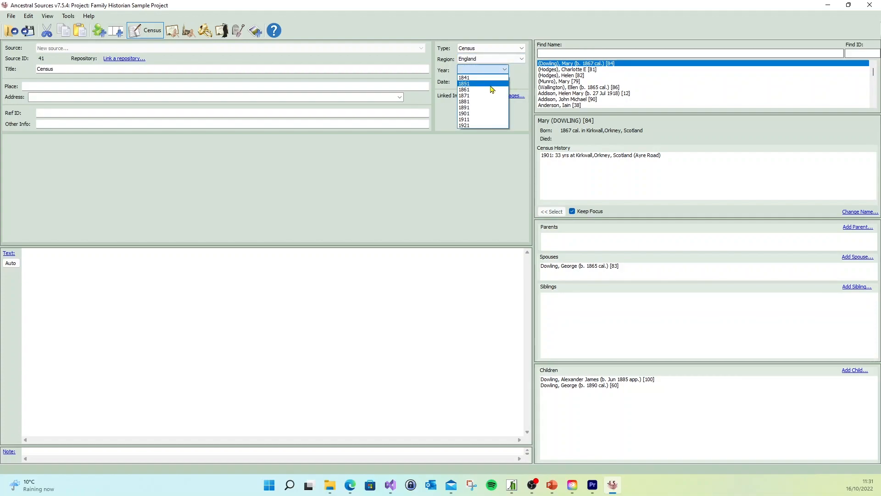
{"action": "left_click", "coordinate": [491, 84]}
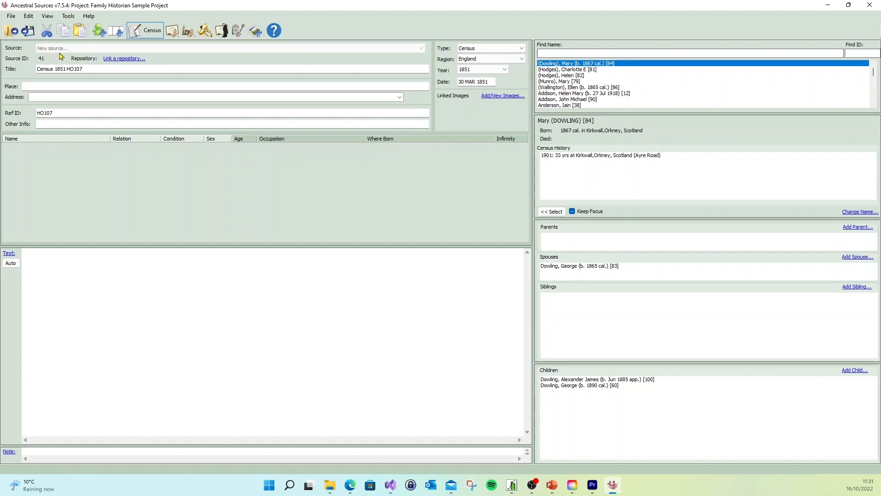
- Check which existing repositories can be linked to the census source, without linking one
{"action": "left_click", "coordinate": [129, 60]}
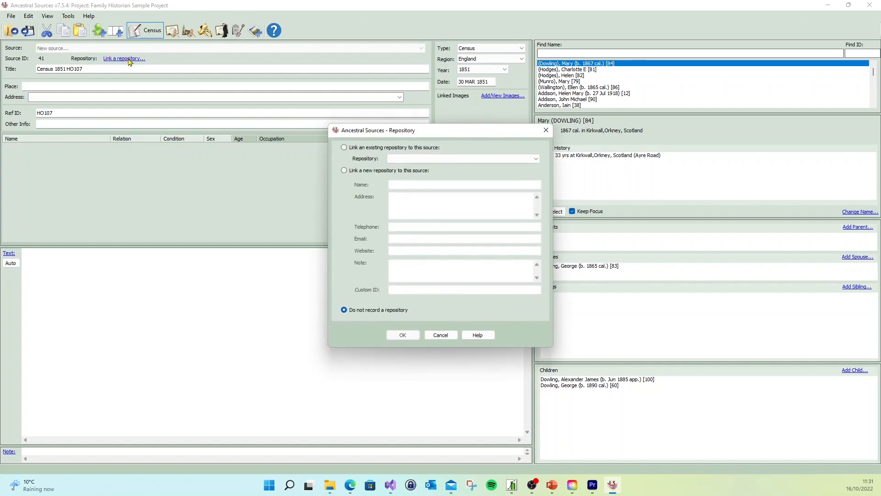
{"action": "left_click", "coordinate": [458, 159]}
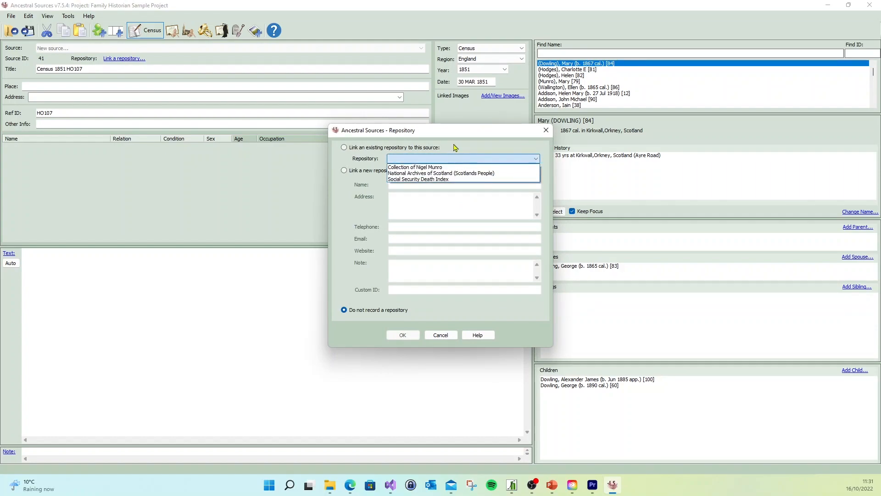
{"action": "left_click", "coordinate": [455, 147]}
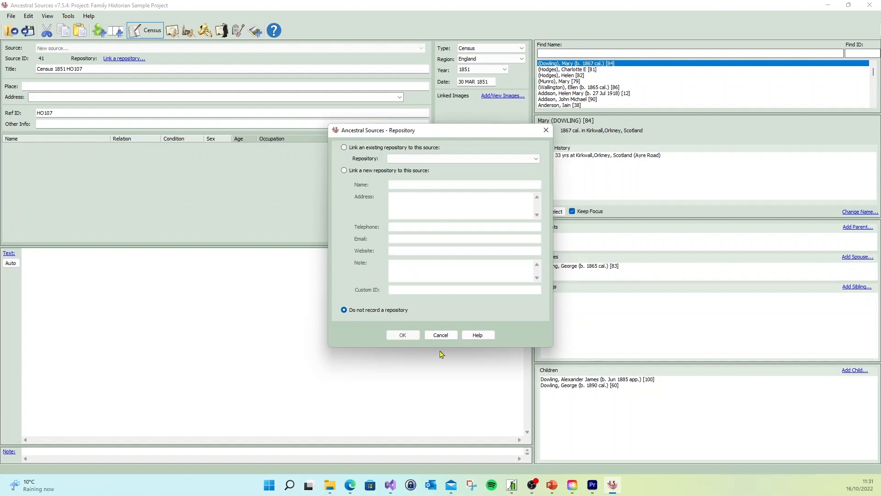
{"action": "left_click", "coordinate": [440, 334]}
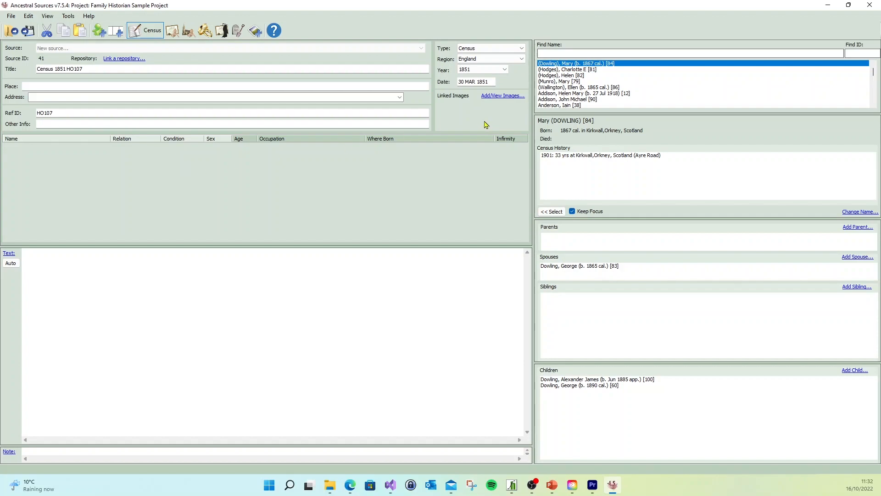
- Choose LANHO107_2194_2194-0498 from Downloads as a new linked image for the census source
{"action": "left_click", "coordinate": [505, 96]}
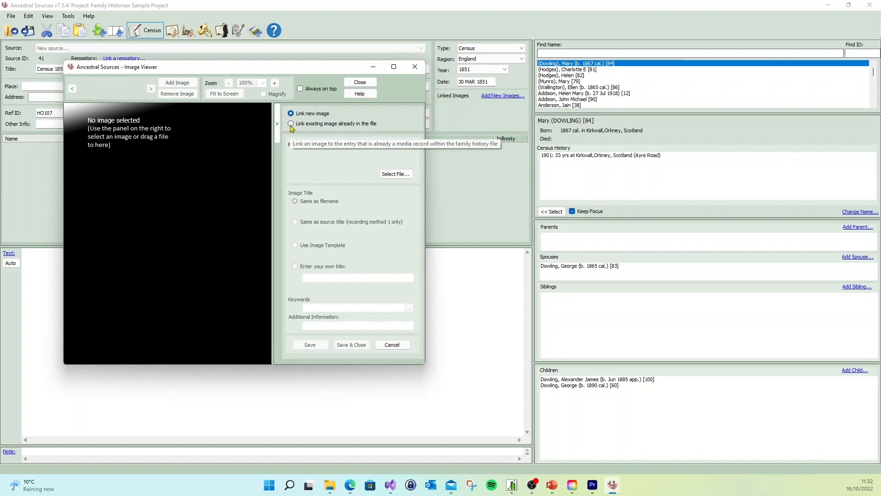
{"action": "left_click", "coordinate": [401, 179]}
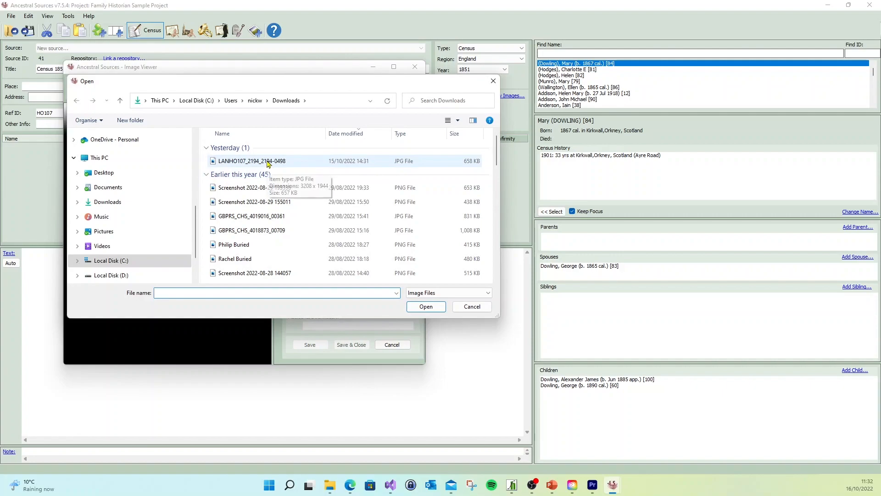
{"action": "left_click", "coordinate": [269, 163]}
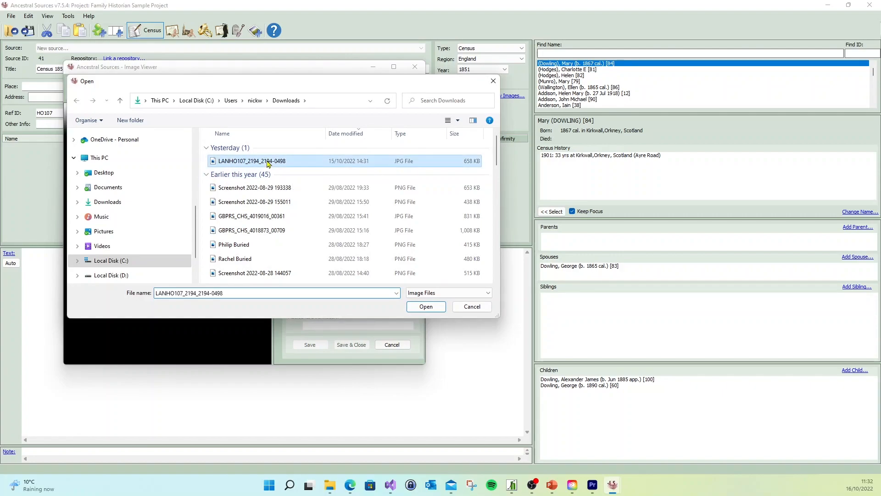
{"action": "left_click", "coordinate": [424, 306]}
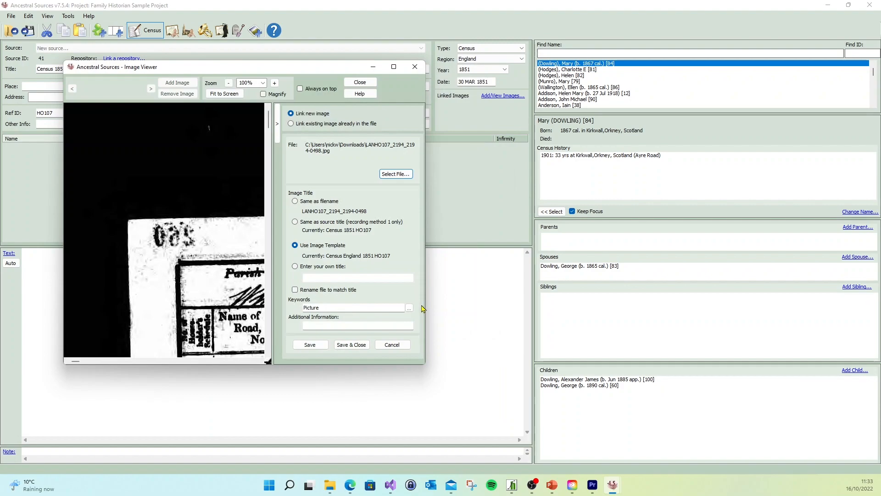
- Maximize the image viewer, widen its image area and set the file to be renamed to match the title
{"action": "left_click", "coordinate": [393, 67]}
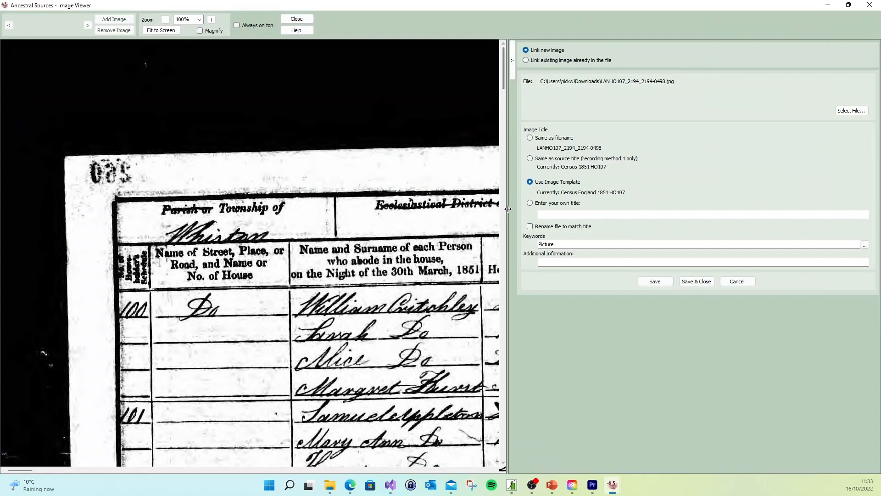
{"action": "left_click_drag", "start_coordinate": [507, 217], "coordinate": [638, 216]}
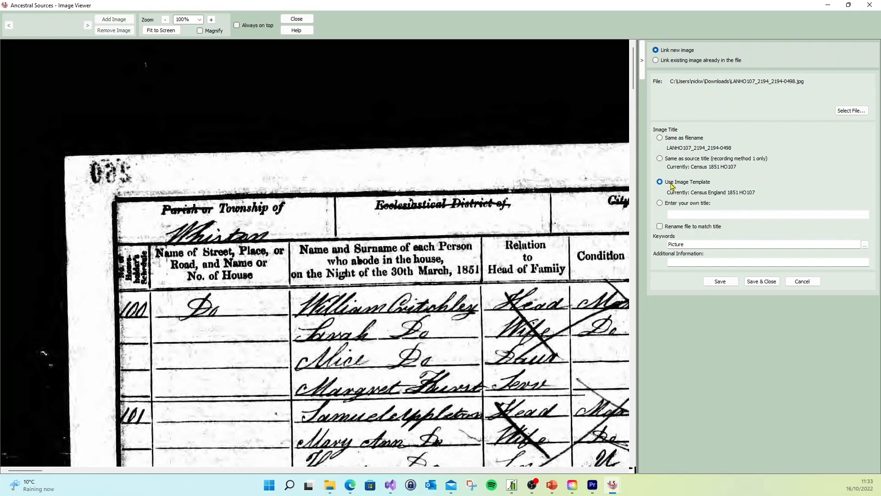
{"action": "mouse_move", "coordinate": [671, 188]}
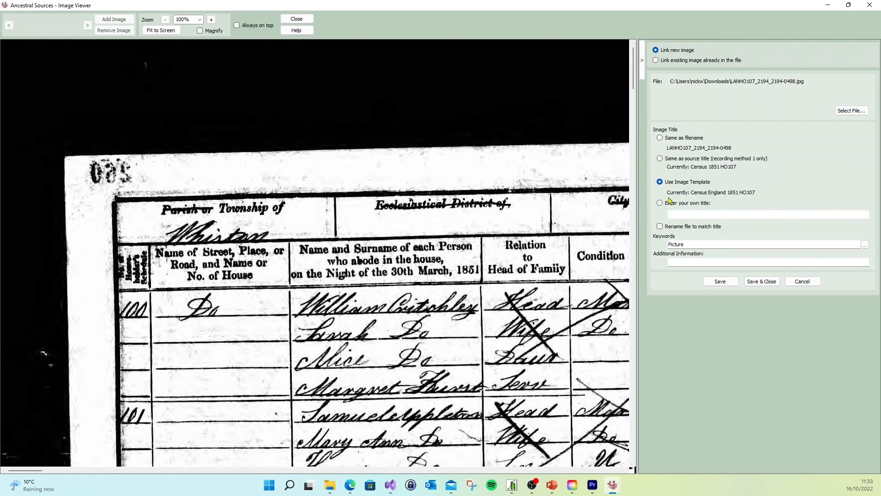
{"action": "left_click", "coordinate": [660, 227]}
- Save the linked image, copying it into the project's Media > Census > 1851 folder
{"action": "left_click", "coordinate": [725, 281]}
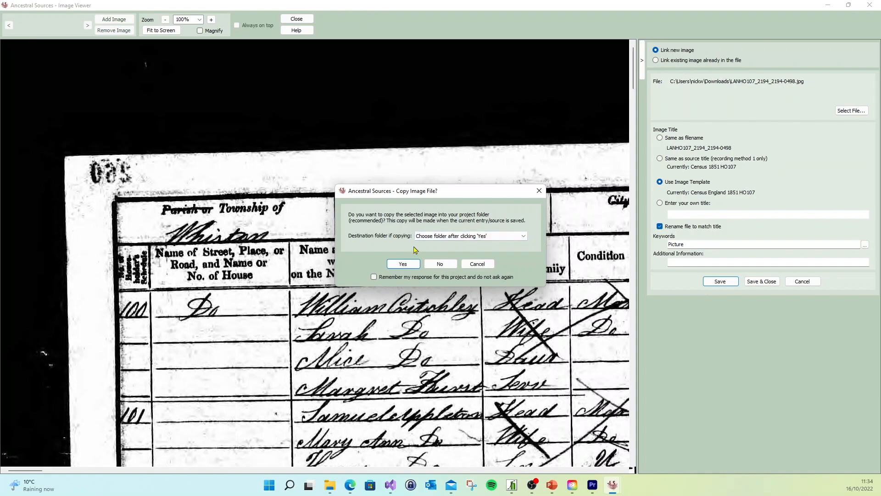
{"action": "left_click", "coordinate": [404, 263]}
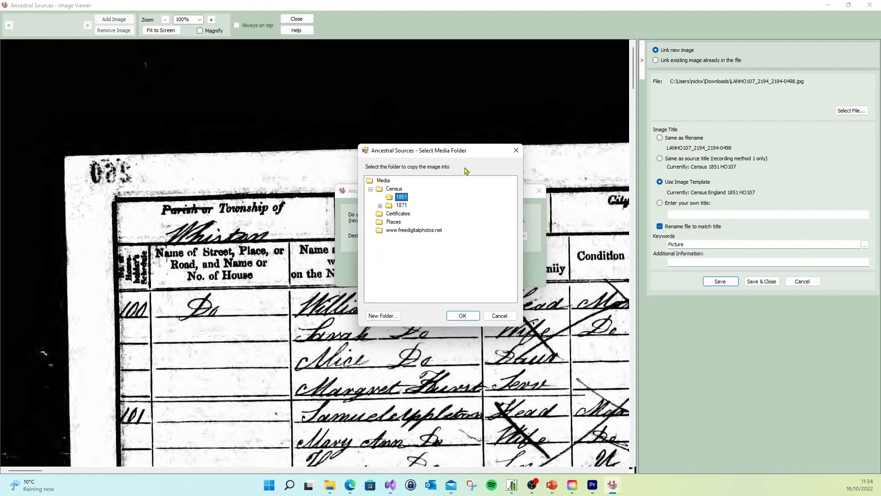
{"action": "left_click", "coordinate": [394, 189]}
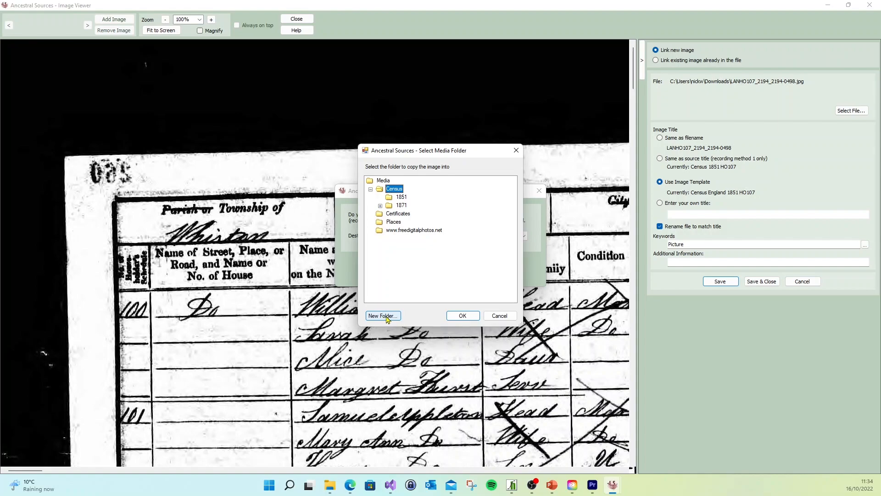
{"action": "left_click", "coordinate": [402, 197]}
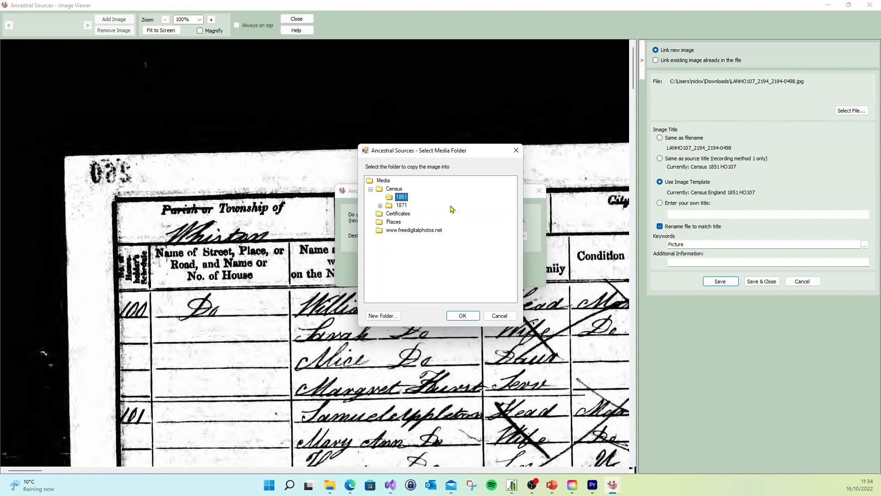
{"action": "left_click", "coordinate": [464, 316]}
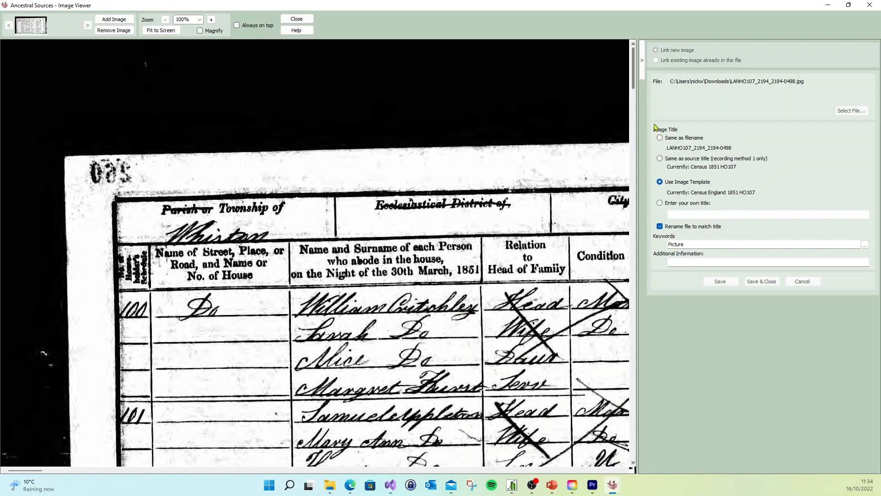
- Hide the image details, restore the viewer to a smaller window and show household 101 at 65% zoom
{"action": "left_click", "coordinate": [642, 69]}
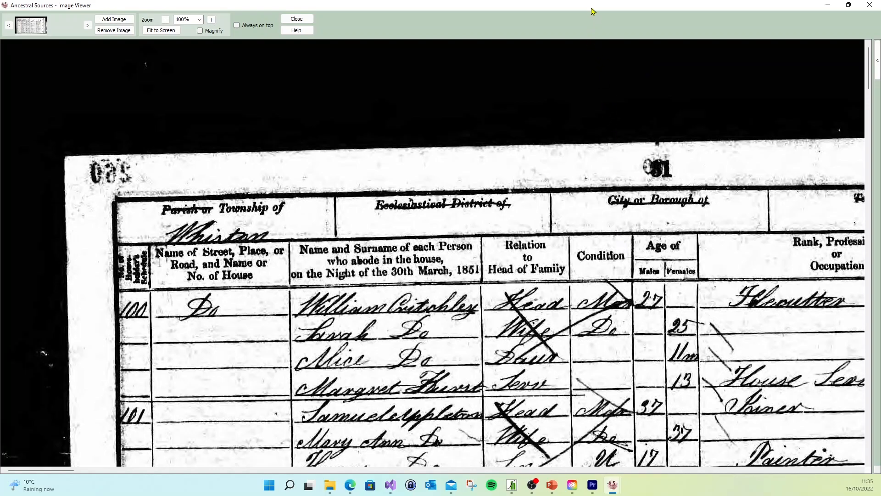
{"action": "left_click", "coordinate": [849, 6]}
{"action": "left_click_drag", "start_coordinate": [344, 251], "coordinate": [234, 178]}
{"action": "left_click_drag", "start_coordinate": [270, 234], "coordinate": [255, 178]}
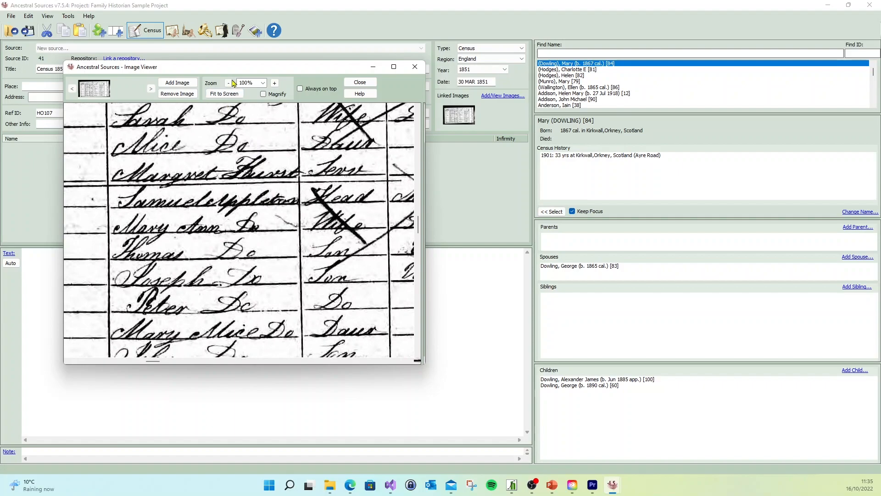
{"action": "left_click", "coordinate": [229, 83]}
{"action": "left_click", "coordinate": [229, 83]}
{"action": "left_click", "coordinate": [229, 83]}
{"action": "left_click", "coordinate": [229, 83]}
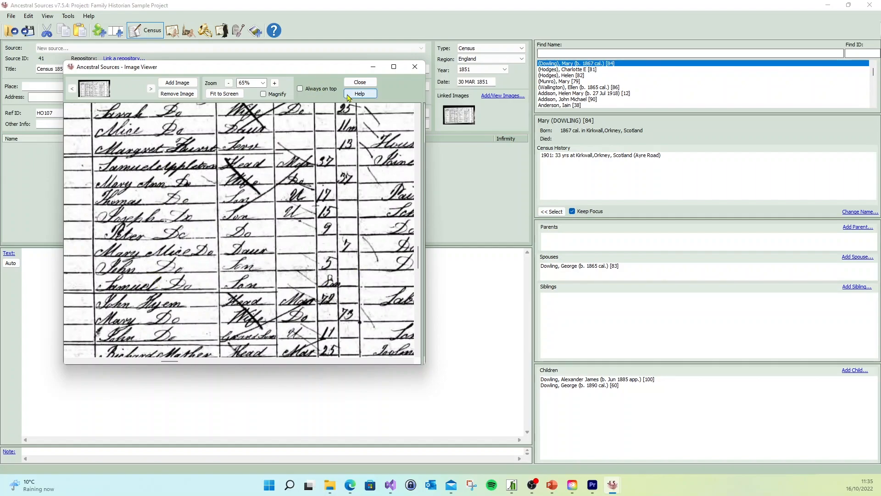
- Fit the image viewer as a wide, shallow window below the household table and keep it always on top
{"action": "left_click_drag", "start_coordinate": [300, 366], "coordinate": [304, 252]}
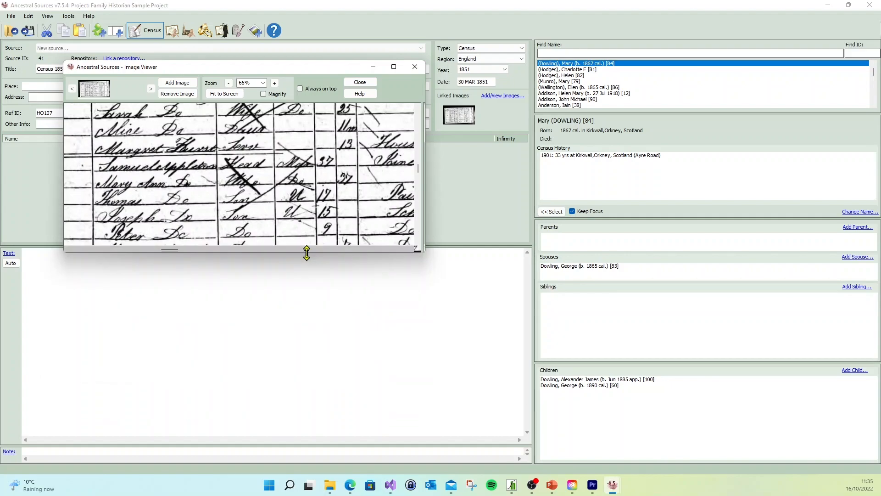
{"action": "left_click_drag", "start_coordinate": [341, 72], "coordinate": [286, 259]}
{"action": "left_click_drag", "start_coordinate": [367, 349], "coordinate": [533, 351]}
{"action": "scroll", "coordinate": [332, 379], "scroll_direction": "down", "scroll_amount": 1}
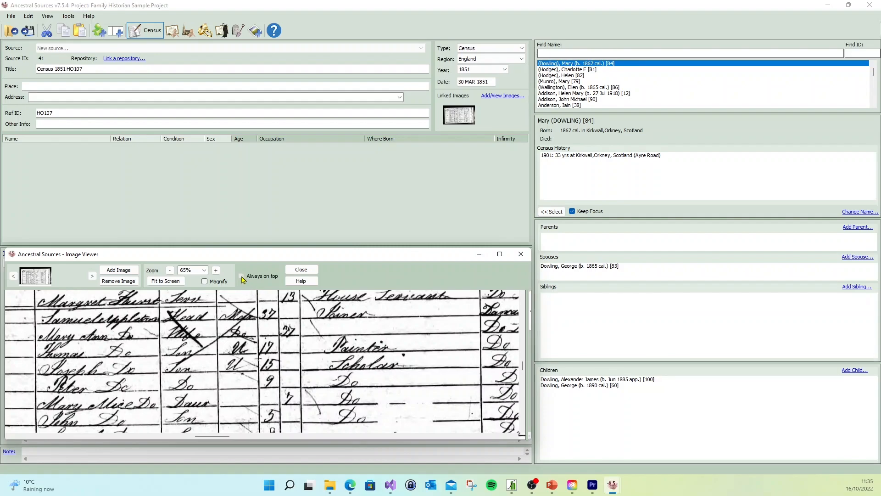
{"action": "left_click_drag", "start_coordinate": [277, 258], "coordinate": [279, 265]}
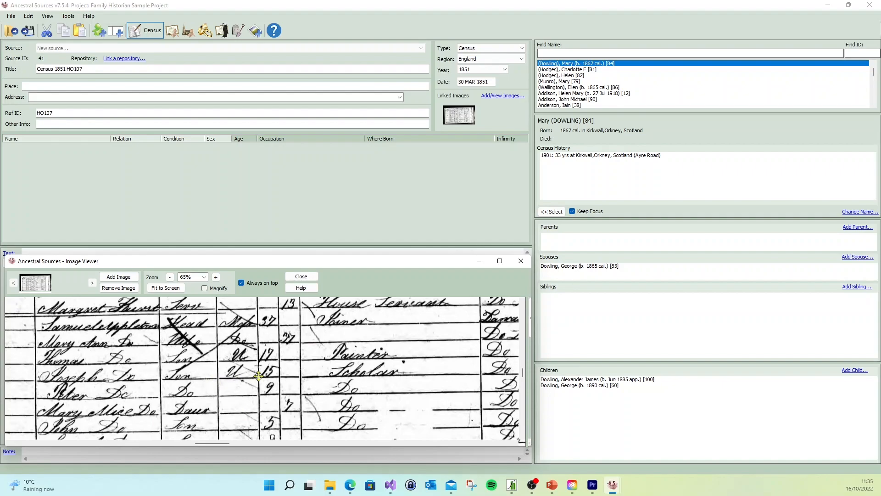
- Bring the census page's township heading and column titles into view in the image viewer
{"action": "left_click_drag", "start_coordinate": [256, 355], "coordinate": [265, 354]}
{"action": "left_click_drag", "start_coordinate": [199, 341], "coordinate": [259, 417]}
{"action": "left_click_drag", "start_coordinate": [232, 352], "coordinate": [232, 362]}
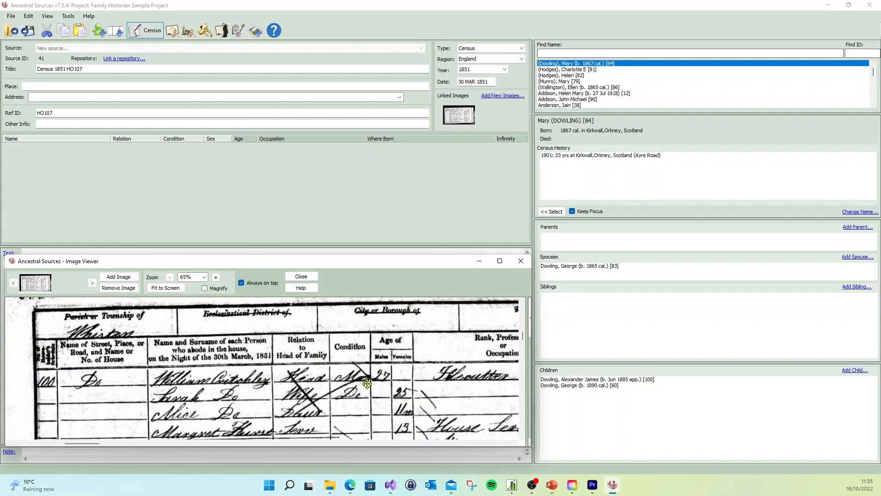
- Set the census place to Whiston, Lancashire and leave the address blank
{"action": "left_click_drag", "start_coordinate": [365, 376], "coordinate": [344, 341]}
{"action": "left_click", "coordinate": [131, 85]}
{"action": "type", "text": "Whiston, Lanca"}
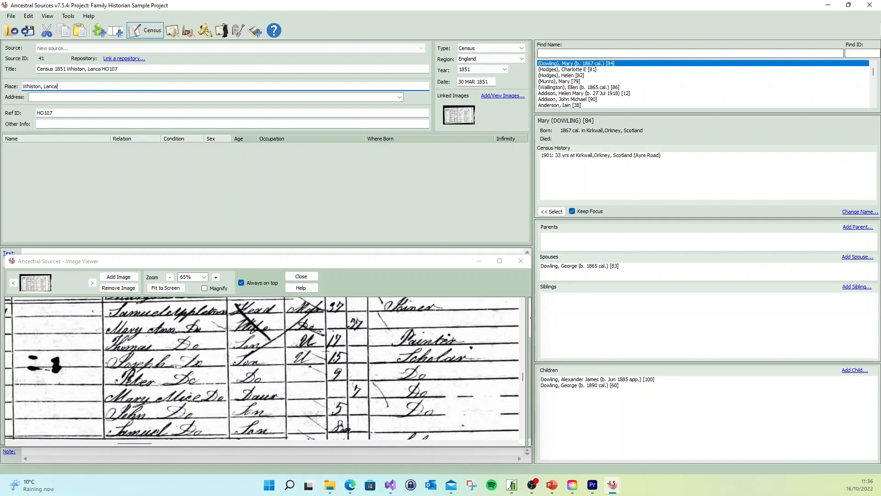
{"action": "type", "text": "shire"}
{"action": "left_click_drag", "start_coordinate": [168, 305], "coordinate": [213, 344]}
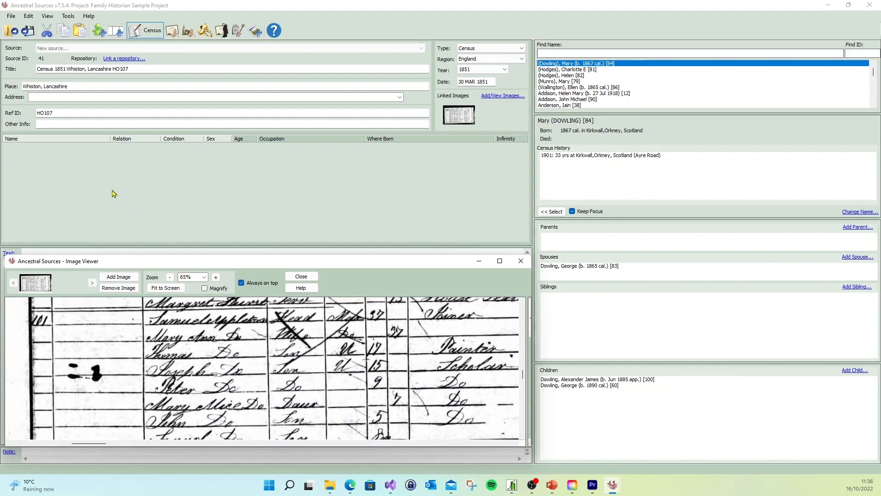
{"action": "left_click", "coordinate": [77, 95]}
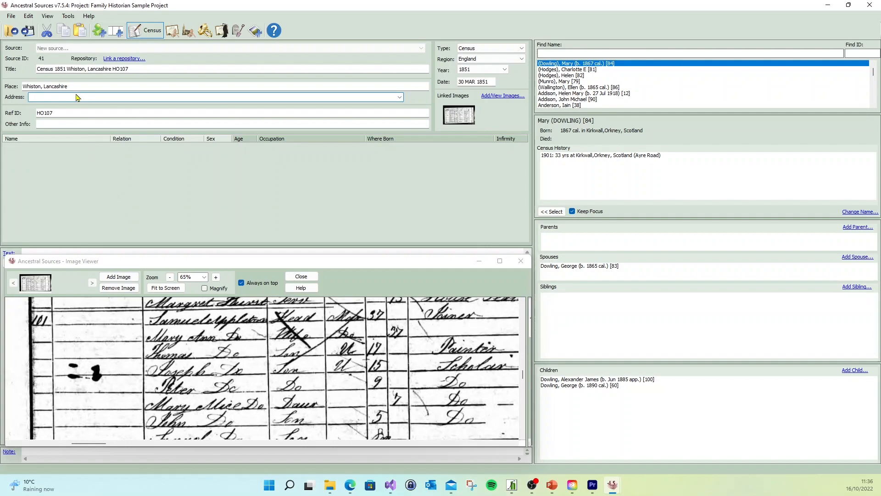
- Extend the reference ID to HO107/2194/ with the piece number from the margin of the census page
{"action": "left_click", "coordinate": [73, 113]}
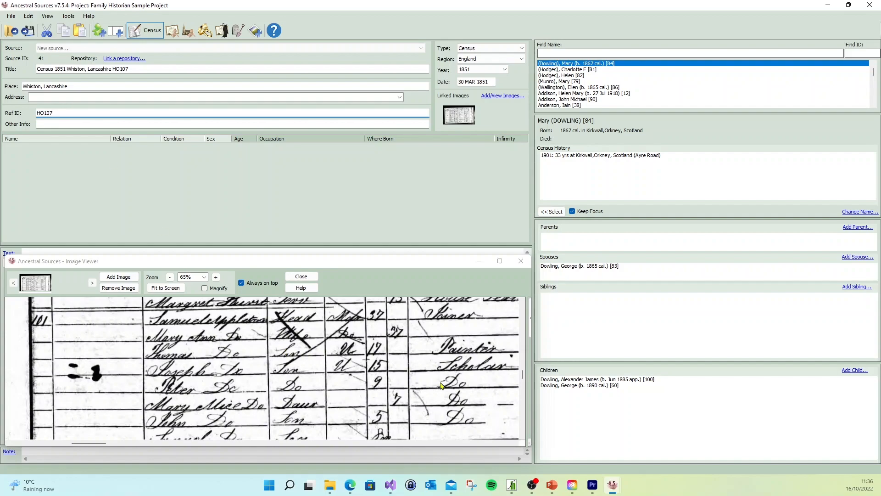
{"action": "left_click_drag", "start_coordinate": [425, 364], "coordinate": [359, 355]}
{"action": "left_click_drag", "start_coordinate": [421, 354], "coordinate": [325, 356]}
{"action": "left_click_drag", "start_coordinate": [442, 362], "coordinate": [293, 361]}
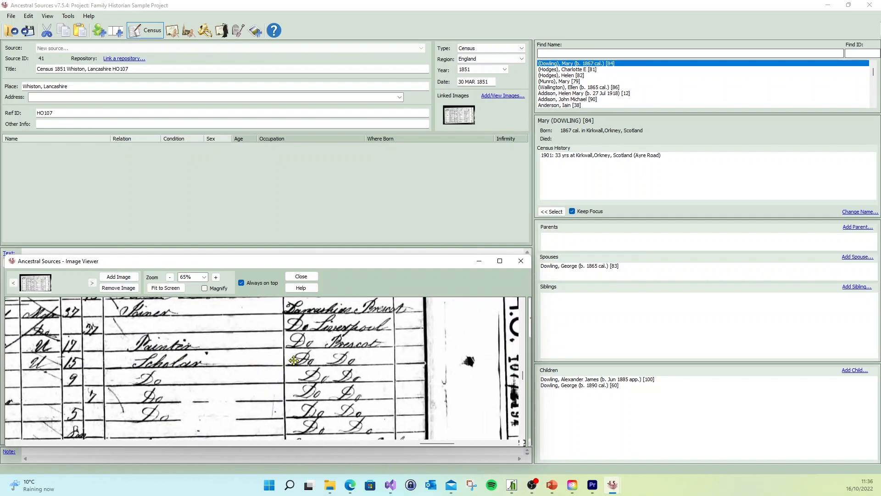
{"action": "left_click_drag", "start_coordinate": [389, 356], "coordinate": [318, 348]}
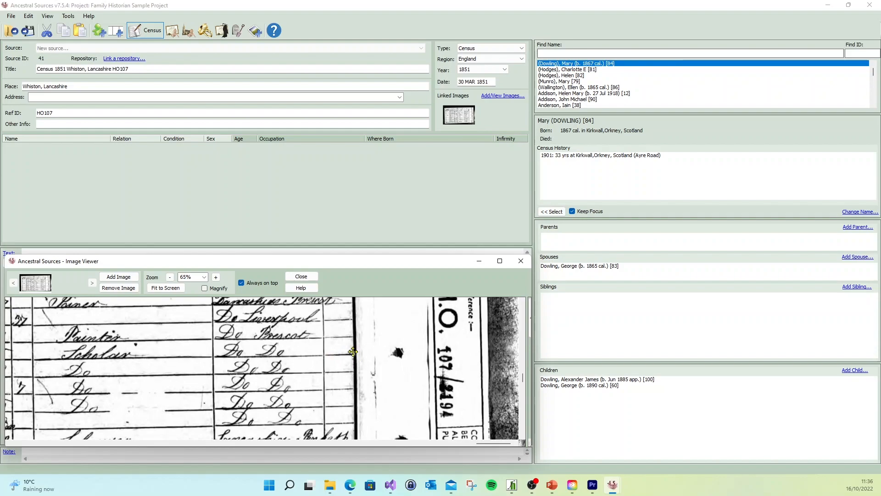
{"action": "left_click_drag", "start_coordinate": [462, 363], "coordinate": [456, 343]}
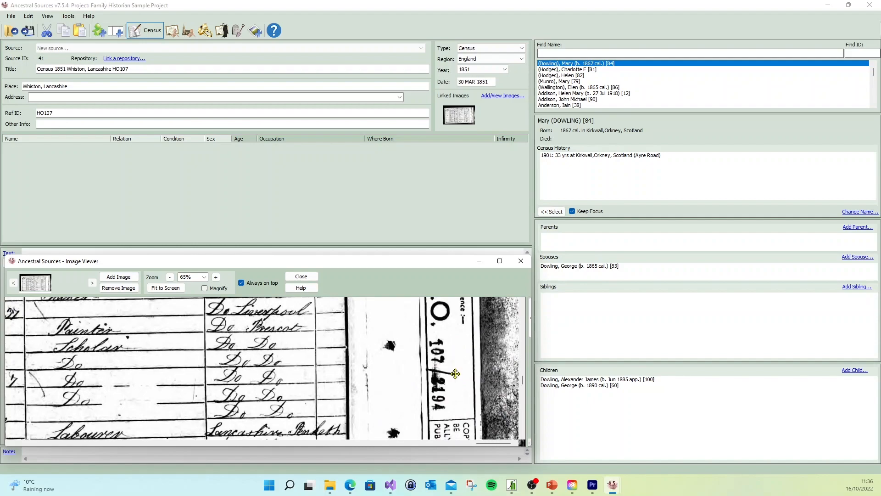
{"action": "left_click", "coordinate": [110, 112]}
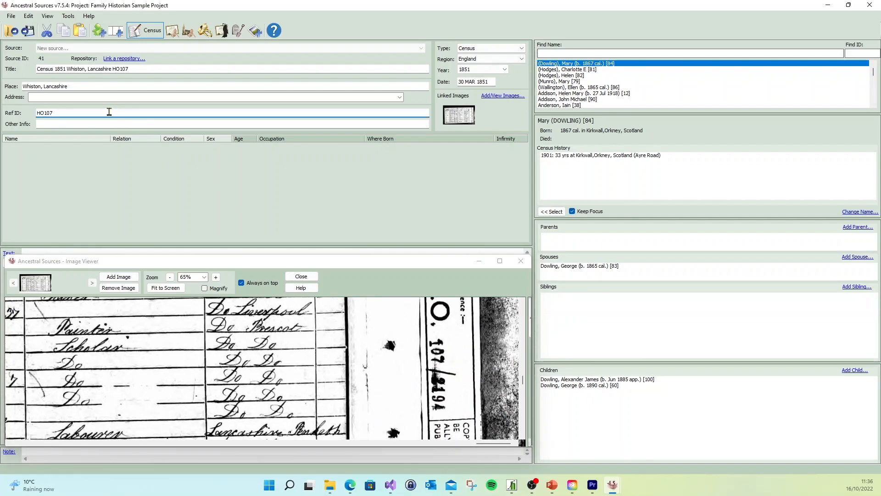
{"action": "type", "text": "94/"}
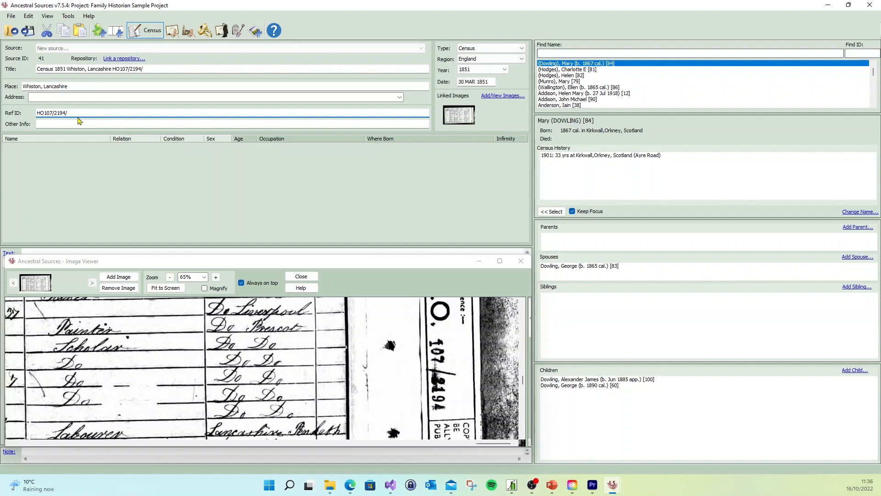
- Add the folio number from the head of the census page, making the reference ID HO107/2194/31/
{"action": "left_click_drag", "start_coordinate": [218, 312], "coordinate": [253, 366]}
{"action": "left_click_drag", "start_coordinate": [220, 340], "coordinate": [356, 411]}
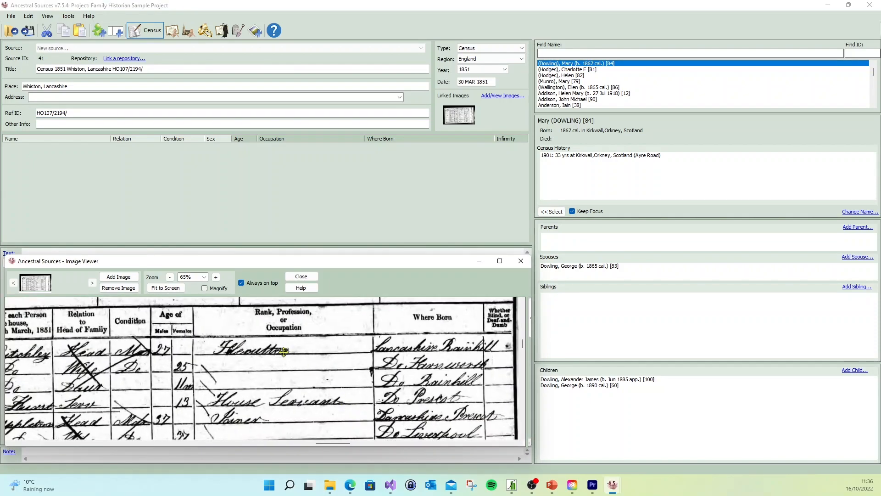
{"action": "left_click_drag", "start_coordinate": [284, 349], "coordinate": [281, 403]}
{"action": "left_click_drag", "start_coordinate": [265, 369], "coordinate": [293, 368]}
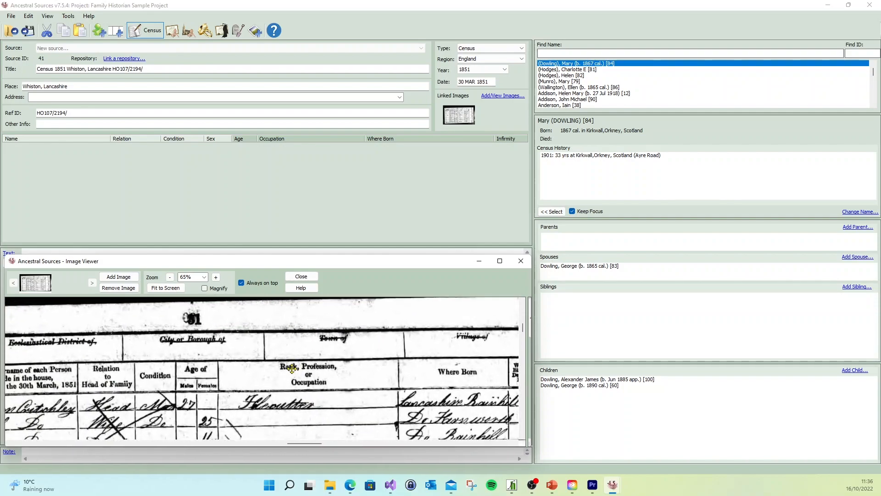
{"action": "left_click", "coordinate": [82, 112]}
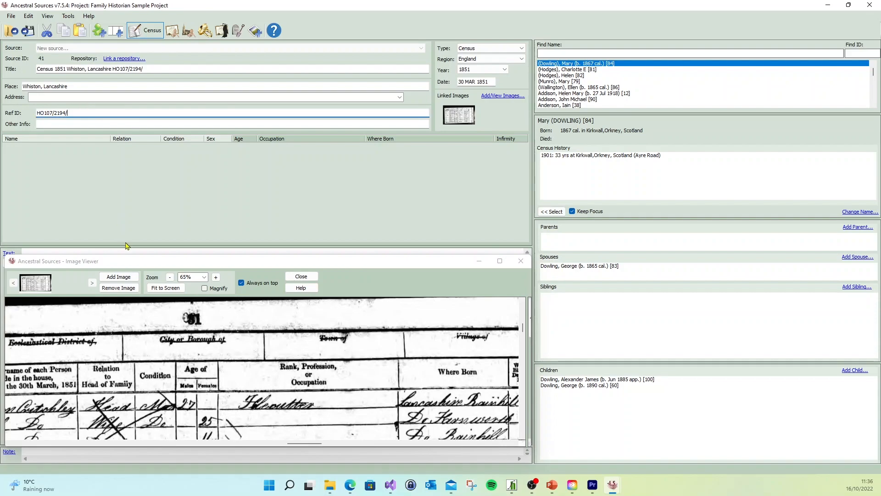
{"action": "type", "text": "31"}
- Check household 101 on the census page and trim the trailing slash so the reference ID is HO107/2194/31
{"action": "left_click_drag", "start_coordinate": [148, 344], "coordinate": [321, 324]}
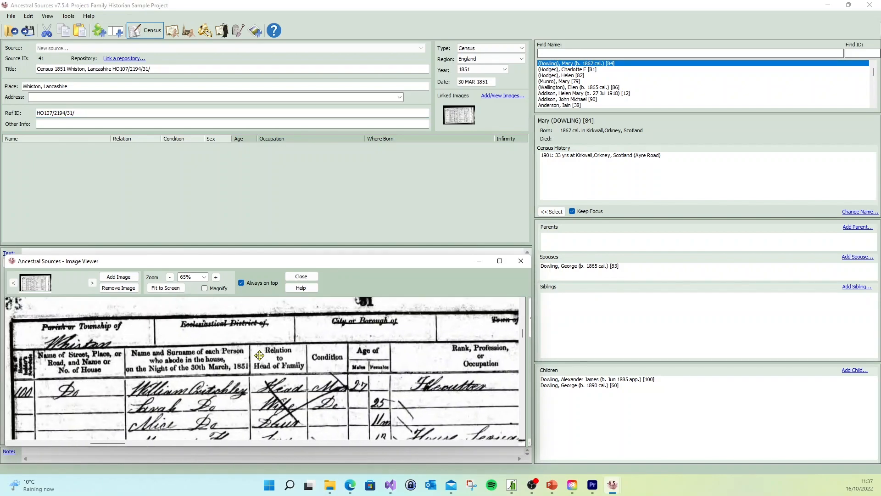
{"action": "left_click_drag", "start_coordinate": [259, 355], "coordinate": [294, 323]}
{"action": "mouse_move", "coordinate": [274, 376]}
{"action": "left_mouse_down"}
{"action": "mouse_move", "coordinate": [279, 342]}
{"action": "mouse_move", "coordinate": [264, 360]}
{"action": "mouse_move", "coordinate": [264, 341]}
{"action": "left_mouse_up"}
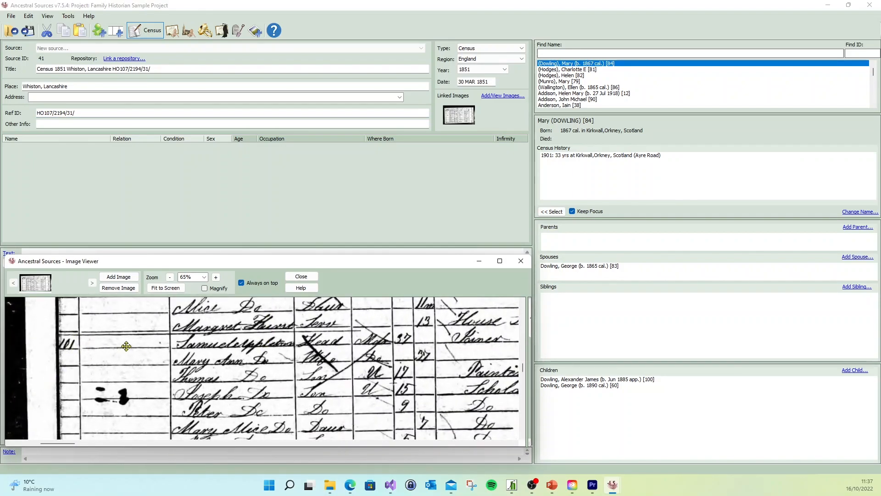
{"action": "mouse_move", "coordinate": [127, 346]}
{"action": "left_mouse_down"}
{"action": "mouse_move", "coordinate": [114, 407]}
{"action": "mouse_move", "coordinate": [123, 345]}
{"action": "left_mouse_up"}
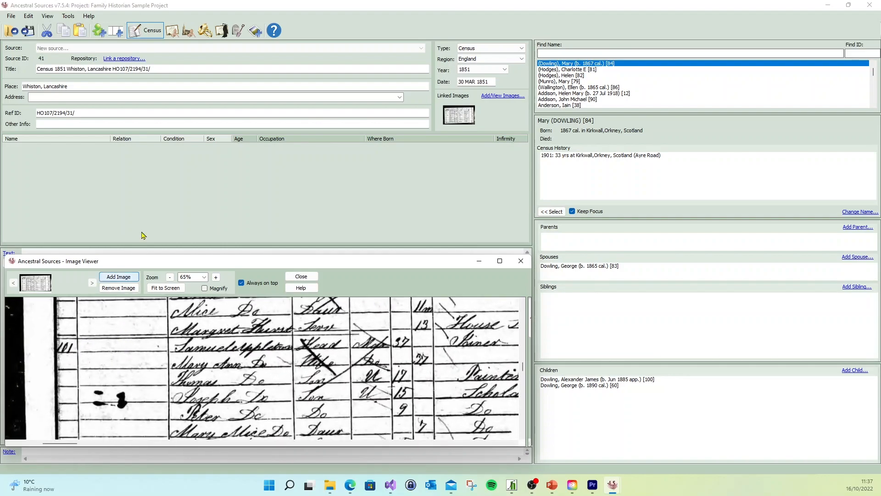
{"action": "left_click", "coordinate": [102, 112]}
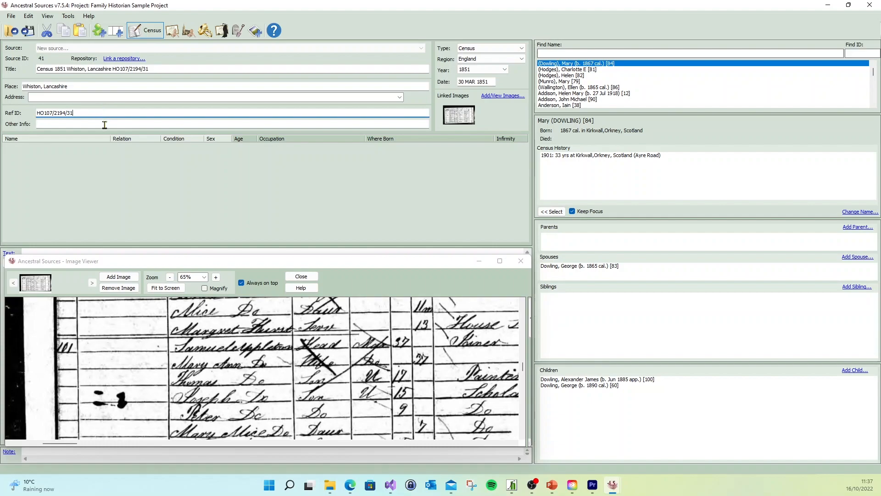
- Enter the full name of household 101's head as the source's other information
{"action": "left_click", "coordinate": [105, 124]}
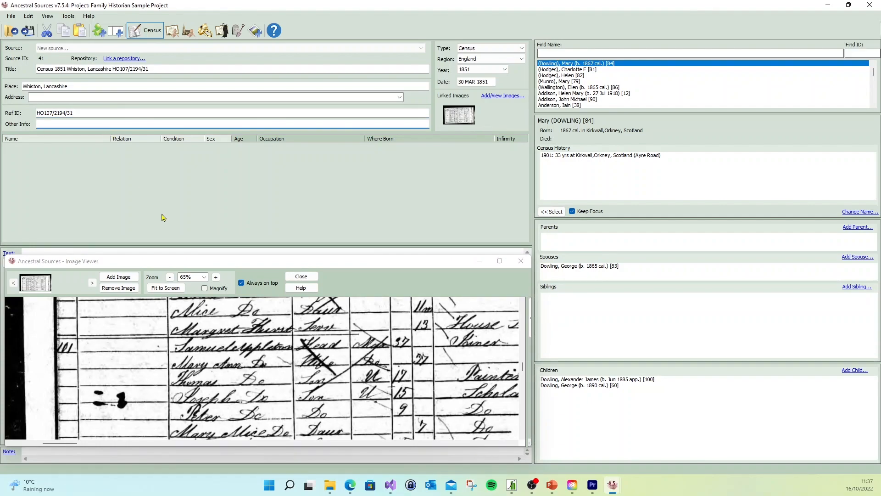
{"action": "left_click_drag", "start_coordinate": [302, 356], "coordinate": [174, 334]}
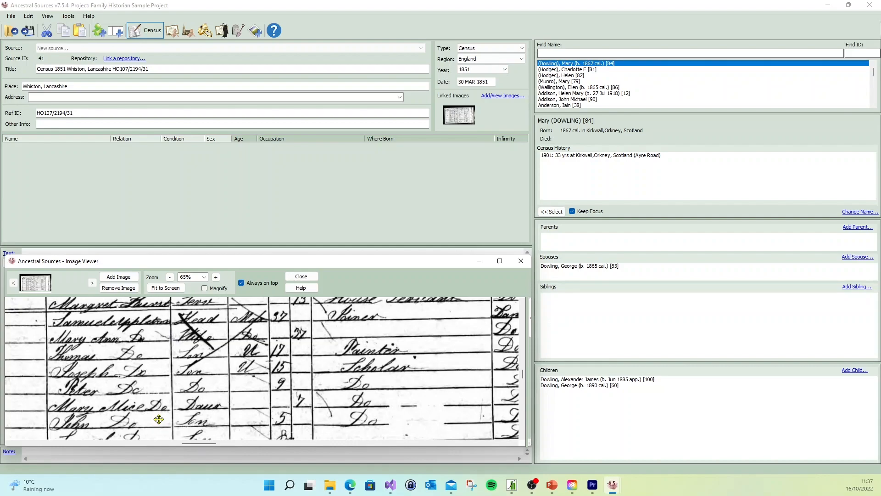
{"action": "left_click", "coordinate": [135, 123]}
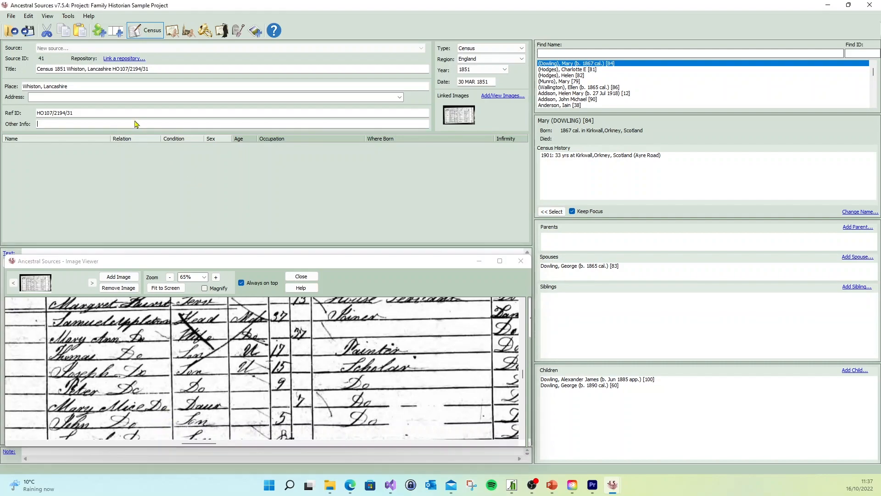
{"action": "type", "text": "Samuel "}
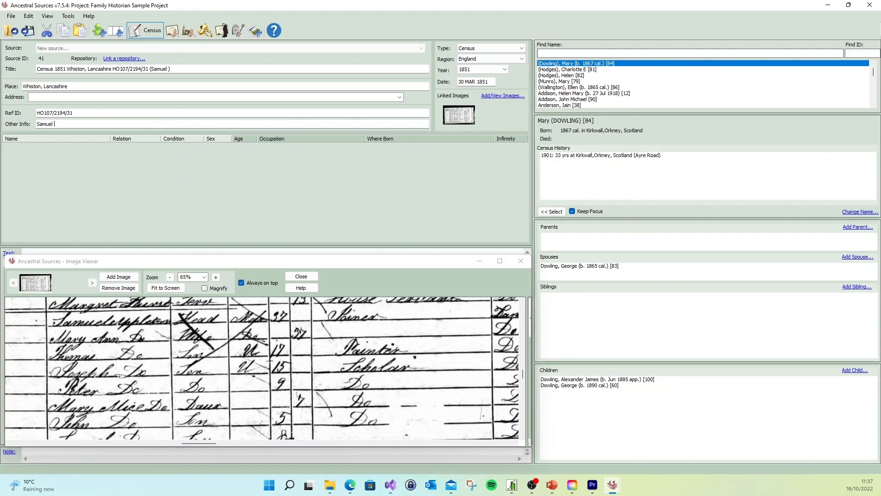
{"action": "type", "text": "Appleton"}
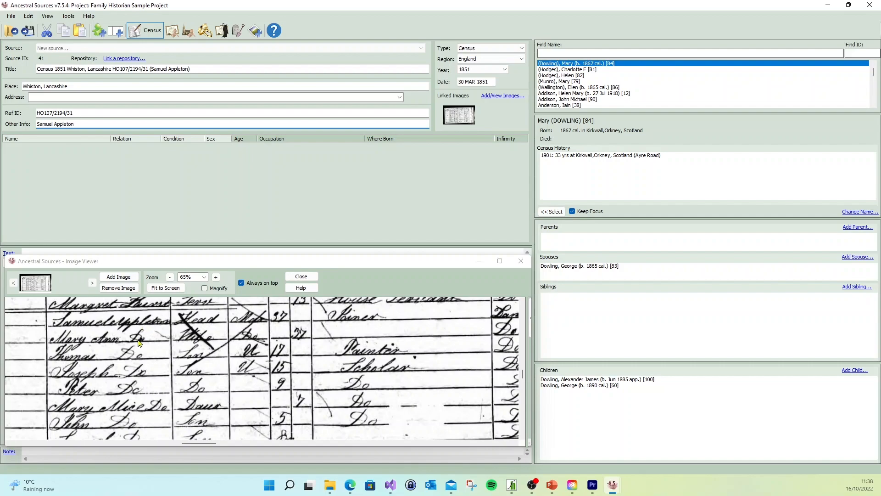
- Find household 101's head by surname and add him to the household table with the occupation Joiner
{"action": "left_click_drag", "start_coordinate": [139, 342], "coordinate": [107, 324]}
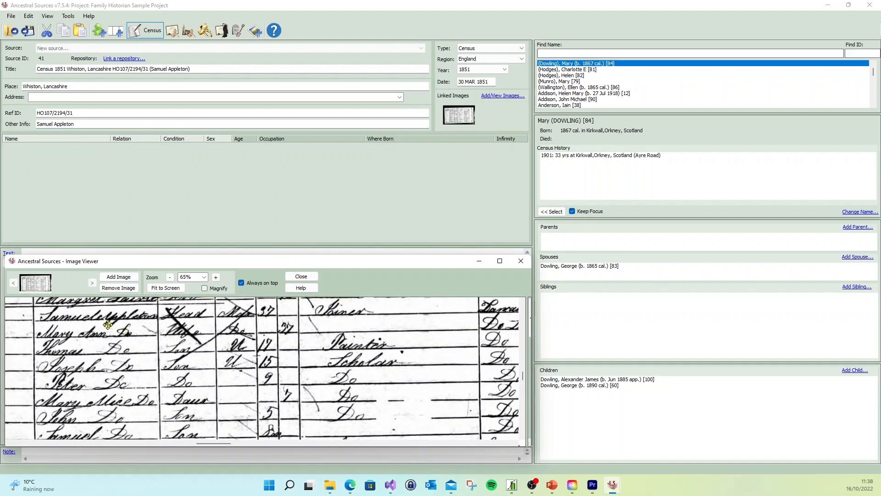
{"action": "left_click", "coordinate": [584, 53]}
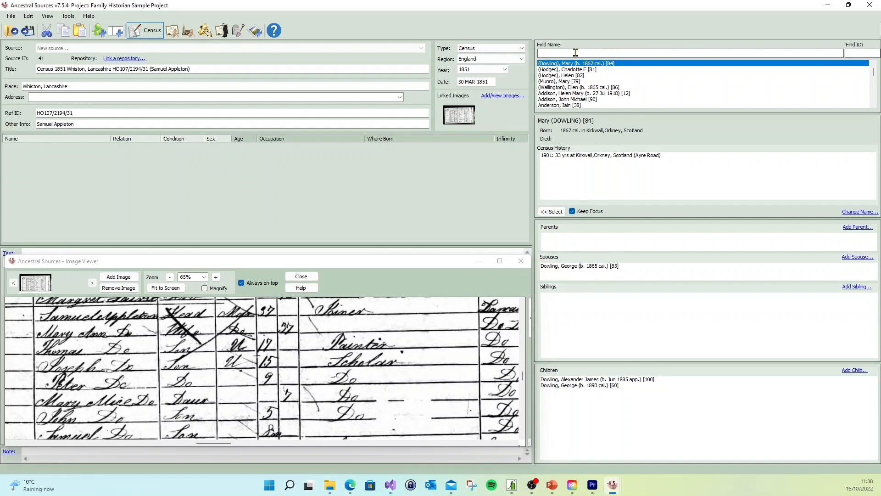
{"action": "type", "text": "a"}
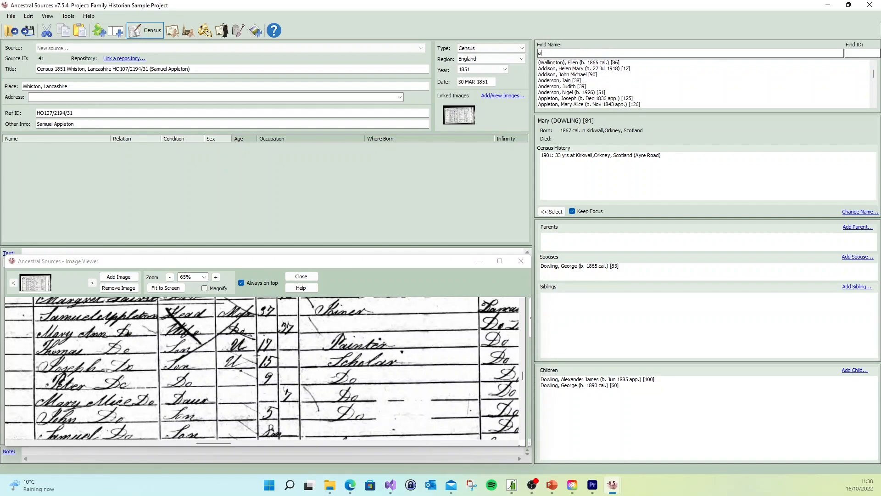
{"action": "type", "text": "pple"}
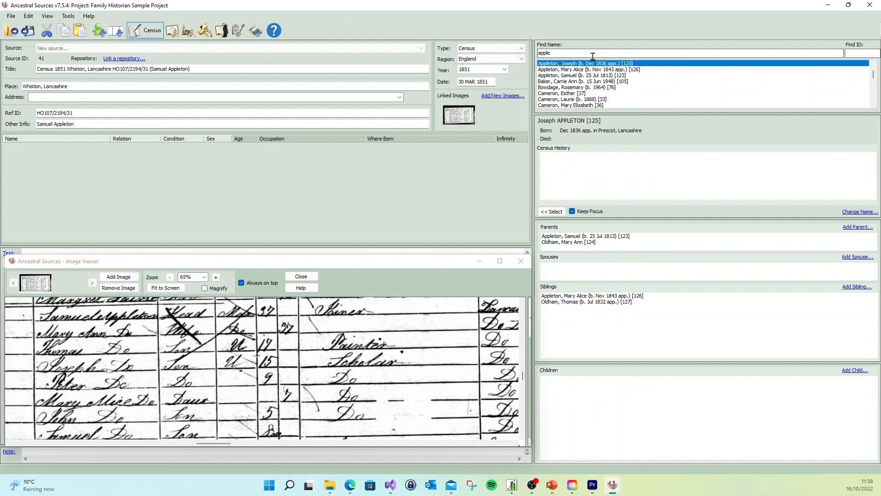
{"action": "left_click", "coordinate": [588, 76]}
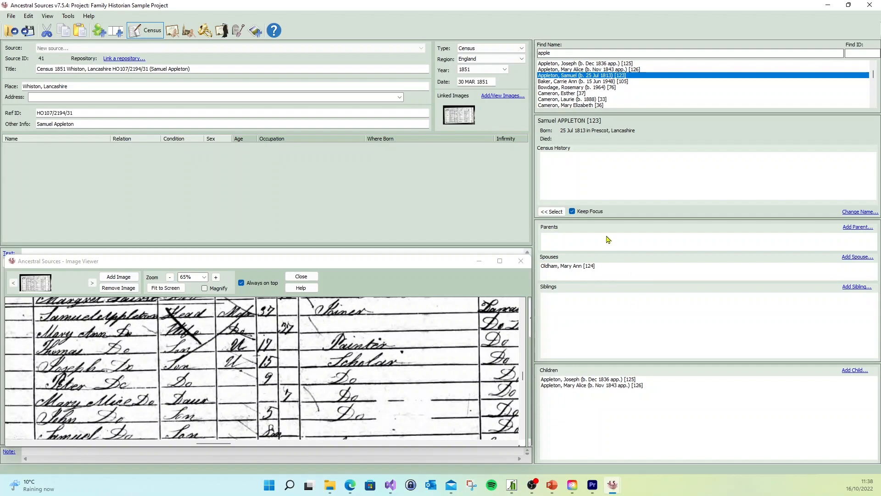
{"action": "left_click", "coordinate": [553, 212]}
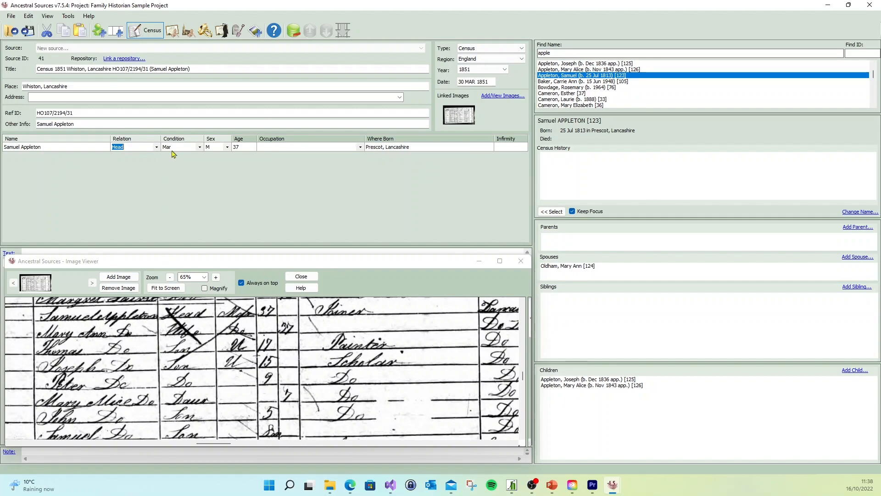
{"action": "left_click_drag", "start_coordinate": [269, 386], "coordinate": [260, 364]}
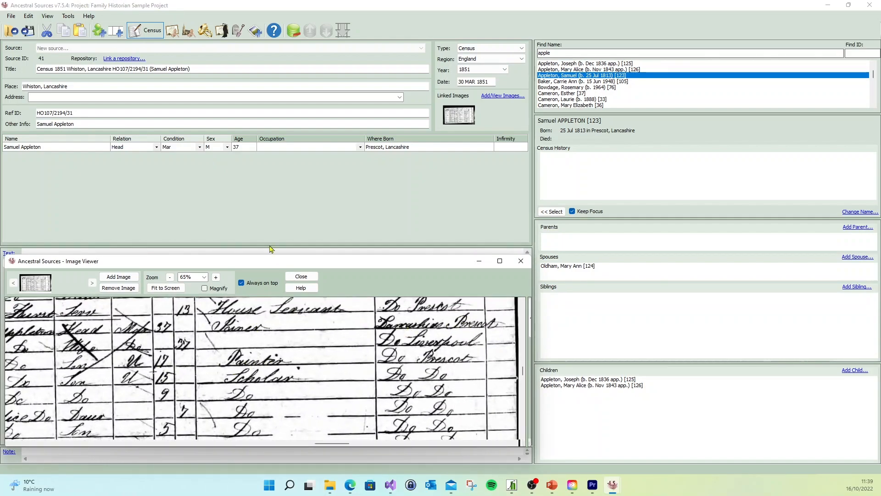
{"action": "left_click", "coordinate": [289, 147]}
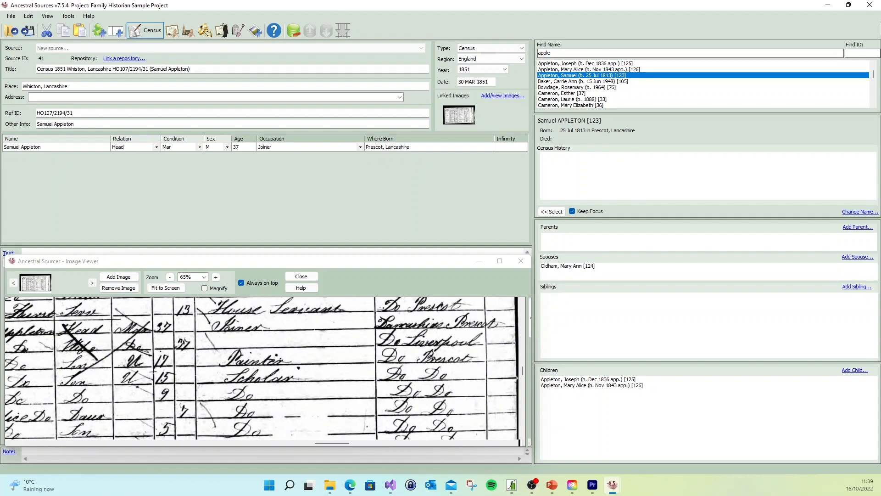
- Add the head's wife to the household table and set her age to 37
{"action": "left_click_drag", "start_coordinate": [243, 340], "coordinate": [311, 331]}
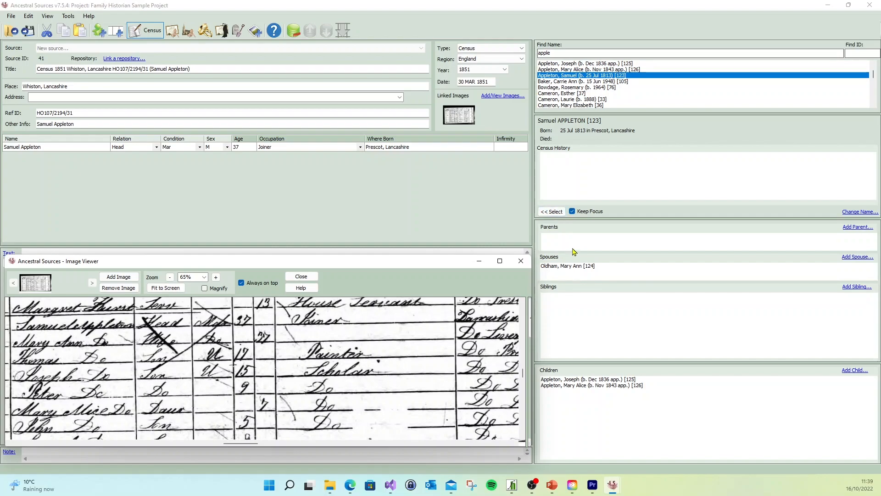
{"action": "double_click", "coordinate": [573, 266]}
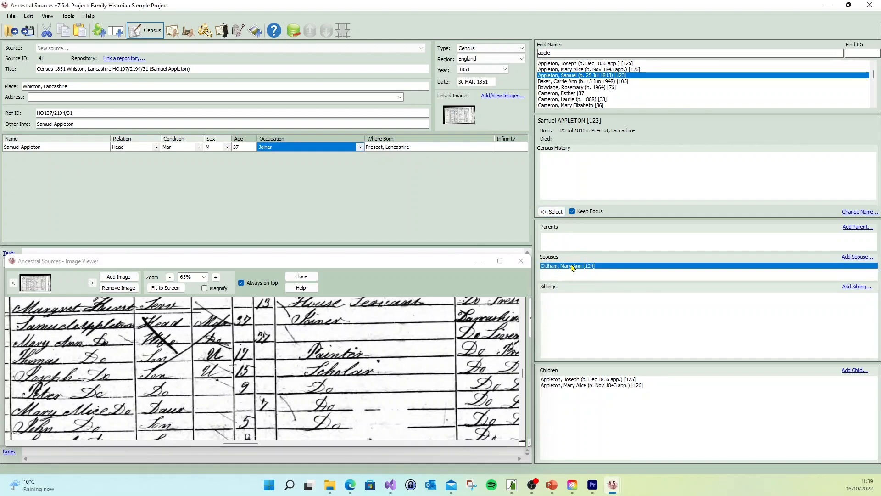
{"action": "left_click", "coordinate": [551, 212]}
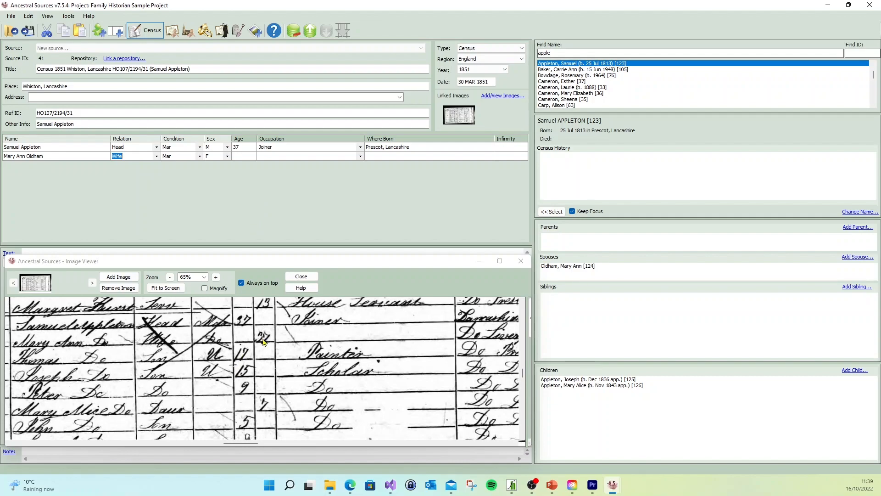
{"action": "left_click", "coordinate": [248, 156]}
{"action": "type", "text": "37"}
- Enter Liverpool, Lancashire as the wife's birthplace and leave her occupation blank
{"action": "left_click_drag", "start_coordinate": [377, 353], "coordinate": [266, 348]}
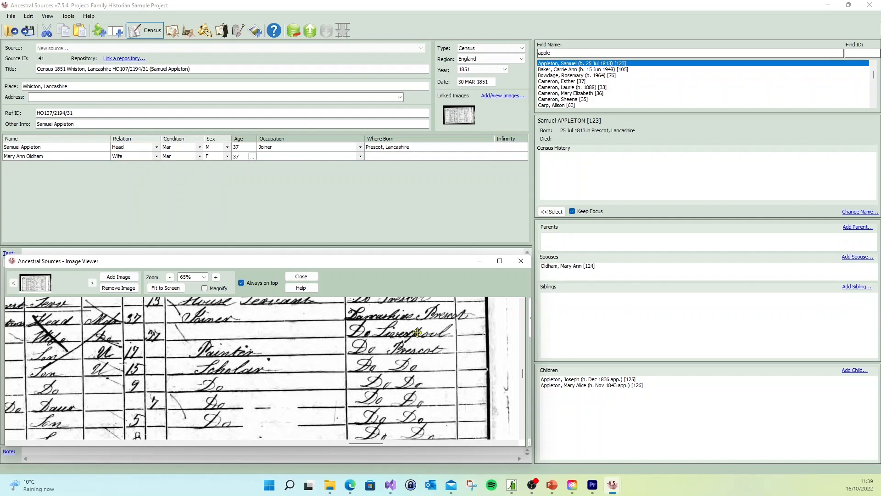
{"action": "left_click", "coordinate": [390, 156]}
{"action": "type", "text": "Liverpool, Lancah"}
{"action": "type", "text": "hire"}
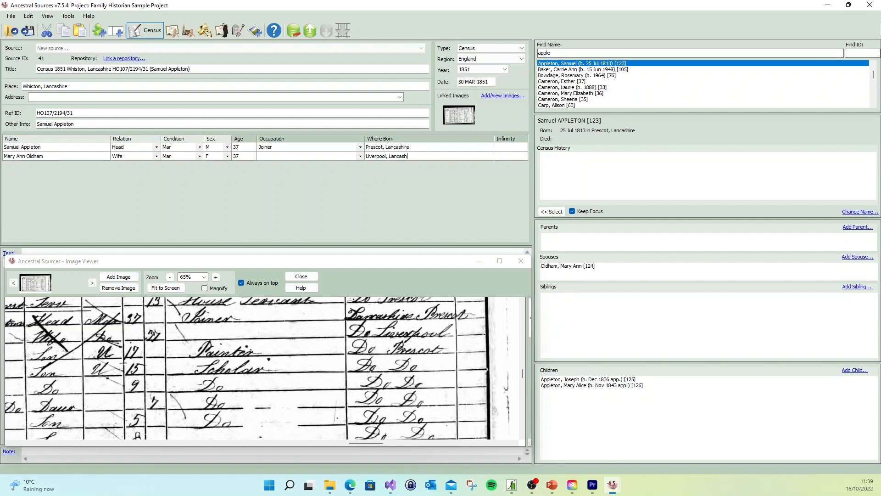
{"action": "left_click", "coordinate": [293, 157]}
{"action": "left_click_drag", "start_coordinate": [167, 373], "coordinate": [212, 350]}
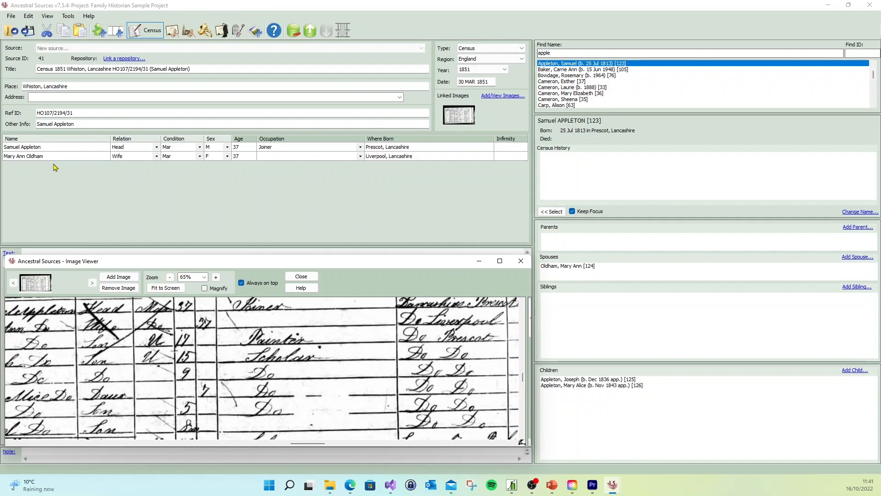
- Add the wife's own son, listed third in the census household, to the household table with the relation Son
{"action": "left_click_drag", "start_coordinate": [158, 340], "coordinate": [223, 347]}
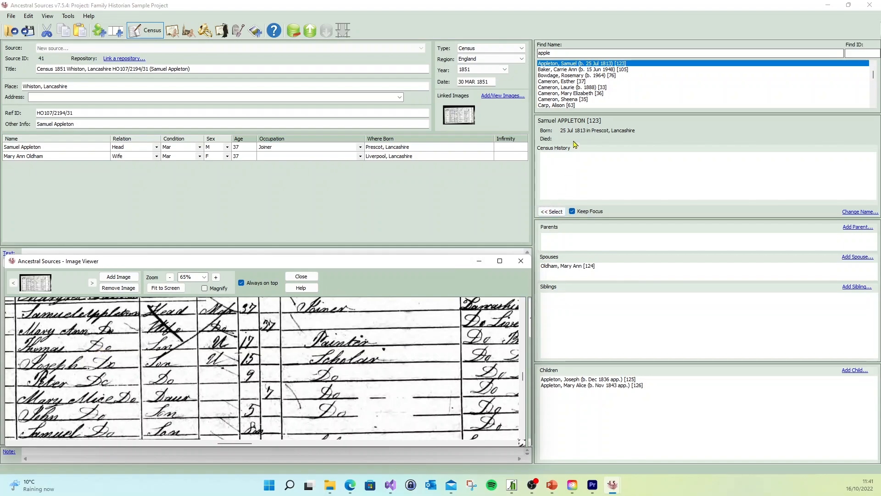
{"action": "double_click", "coordinate": [554, 267]}
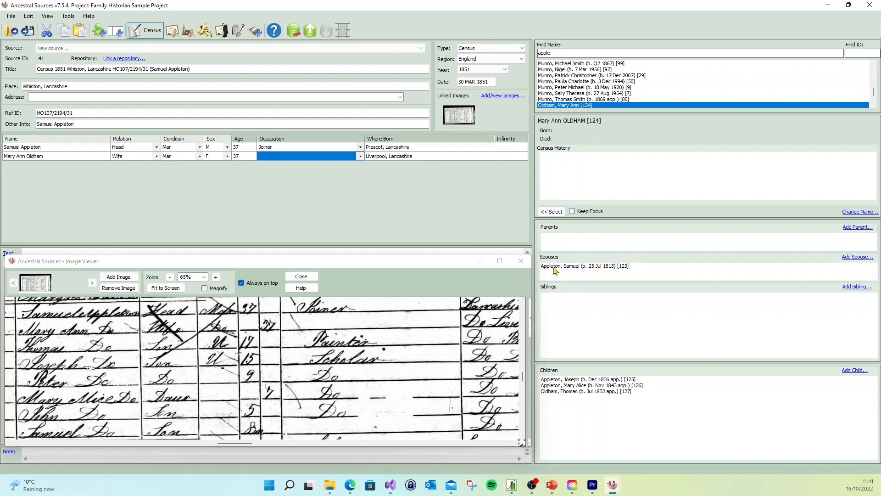
{"action": "double_click", "coordinate": [594, 391]}
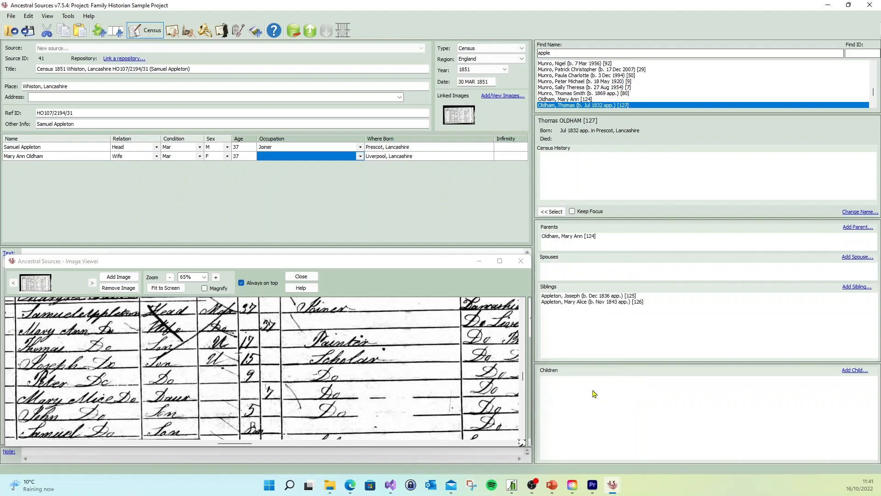
{"action": "left_click", "coordinate": [554, 212]}
{"action": "left_click", "coordinate": [554, 212]}
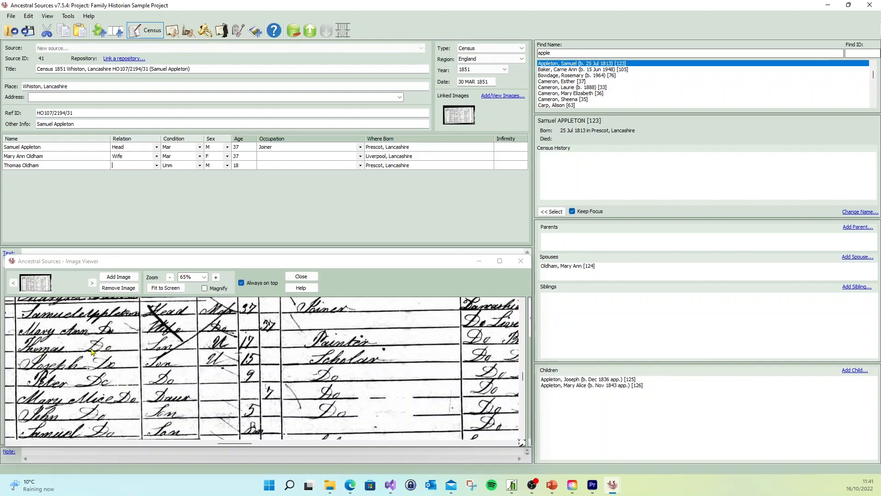
{"action": "left_click", "coordinate": [157, 165]}
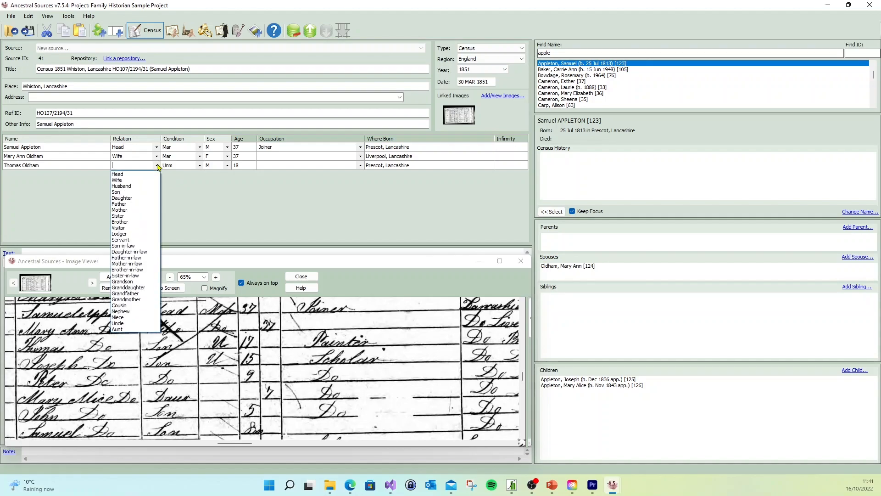
{"action": "left_click", "coordinate": [147, 192]}
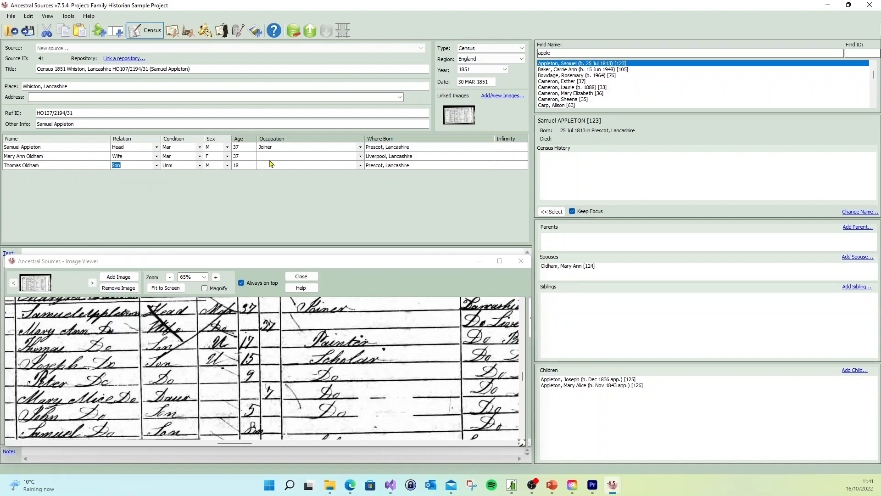
- Set the third household member's age to 17 and occupation to Painter
{"action": "left_click", "coordinate": [241, 164]}
{"action": "type", "text": "17"}
{"action": "left_click", "coordinate": [279, 165]}
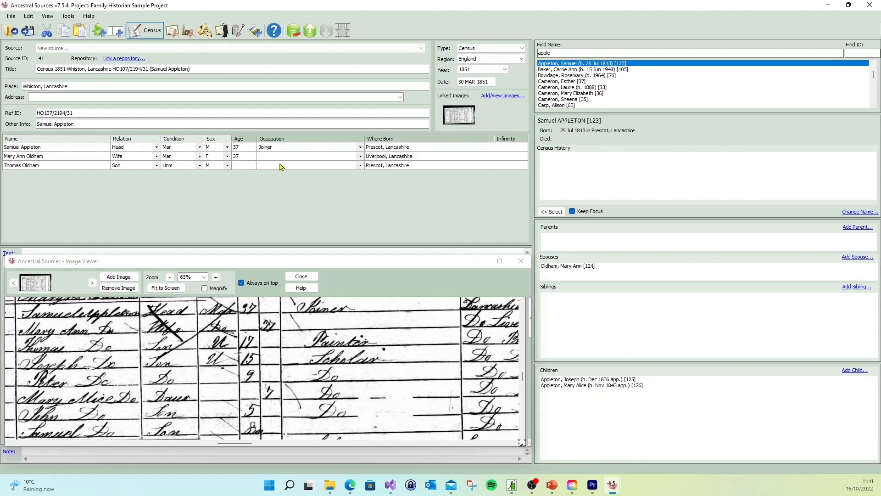
{"action": "type", "text": "Painter"}
- Add the couple's existing son, listed fourth in the household, with age 15 and occupation Scholar
{"action": "left_click_drag", "start_coordinate": [395, 343], "coordinate": [308, 327]}
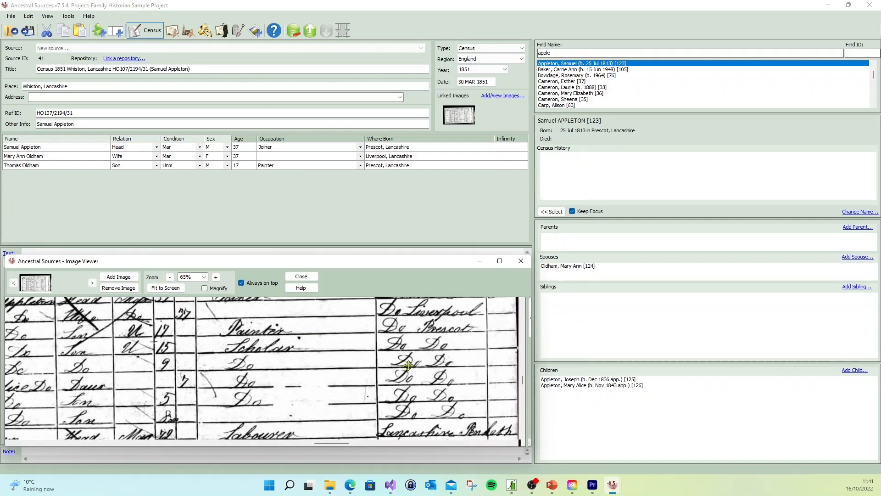
{"action": "left_click_drag", "start_coordinate": [269, 361], "coordinate": [329, 361]}
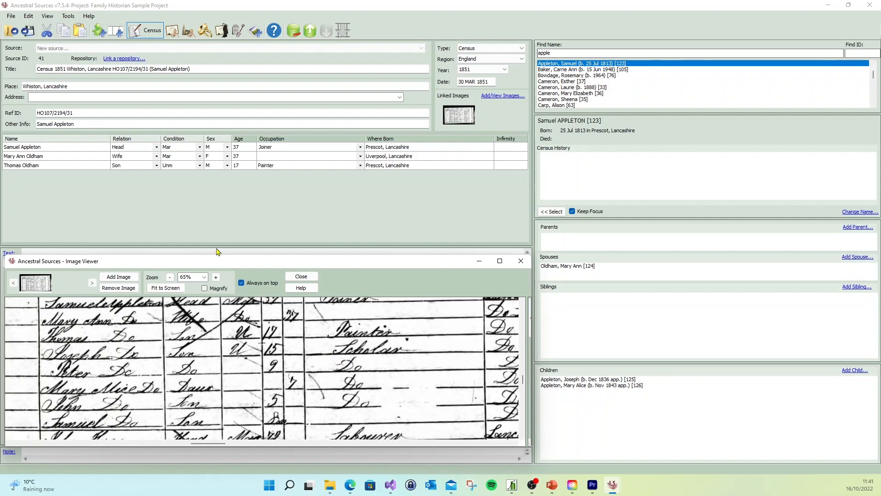
{"action": "double_click", "coordinate": [581, 381]}
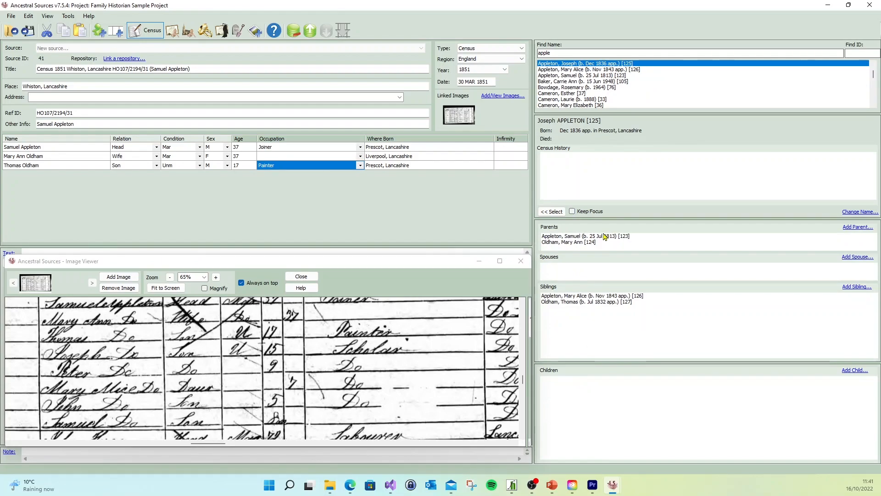
{"action": "left_click", "coordinate": [552, 211]}
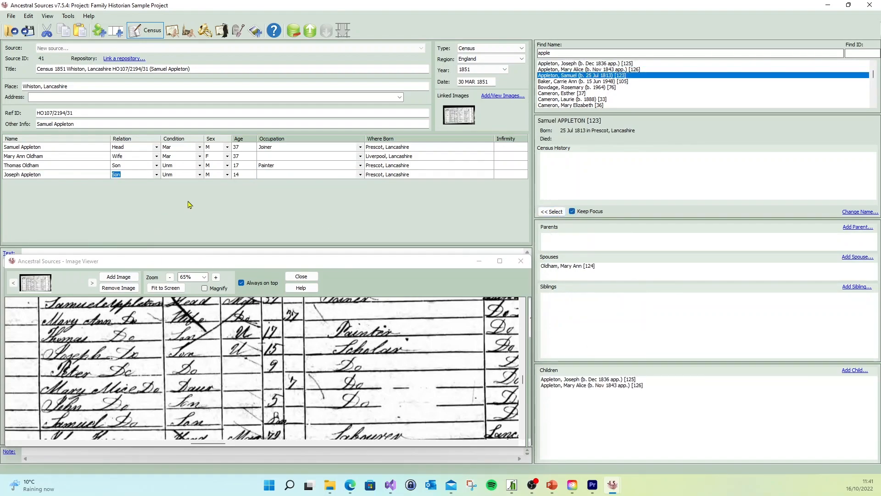
{"action": "left_click", "coordinate": [242, 175]}
{"action": "type", "text": "15"}
{"action": "left_click", "coordinate": [297, 174]}
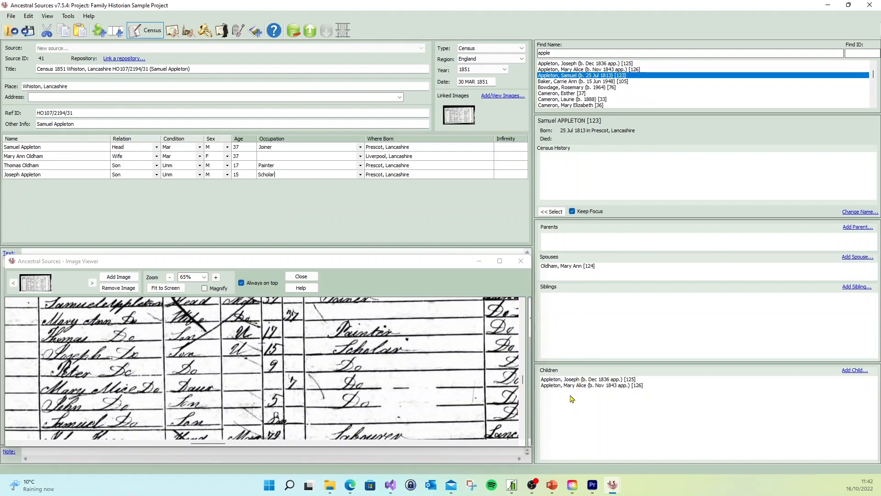
- Create a new male child of the head and his wife, named as the household's fifth member, and add him to the entry
{"action": "left_click", "coordinate": [856, 370]}
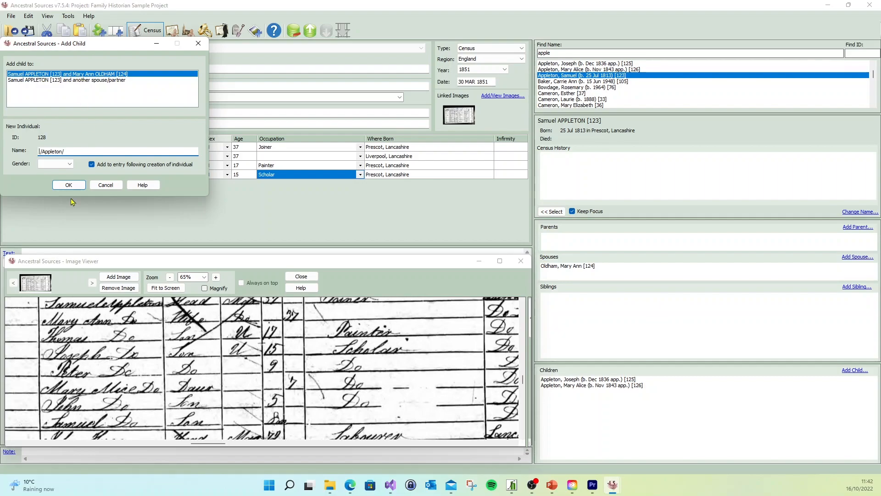
{"action": "type", "text": "Peter"}
{"action": "left_click", "coordinate": [49, 164]}
{"action": "left_click", "coordinate": [52, 174]}
{"action": "left_click", "coordinate": [69, 185]}
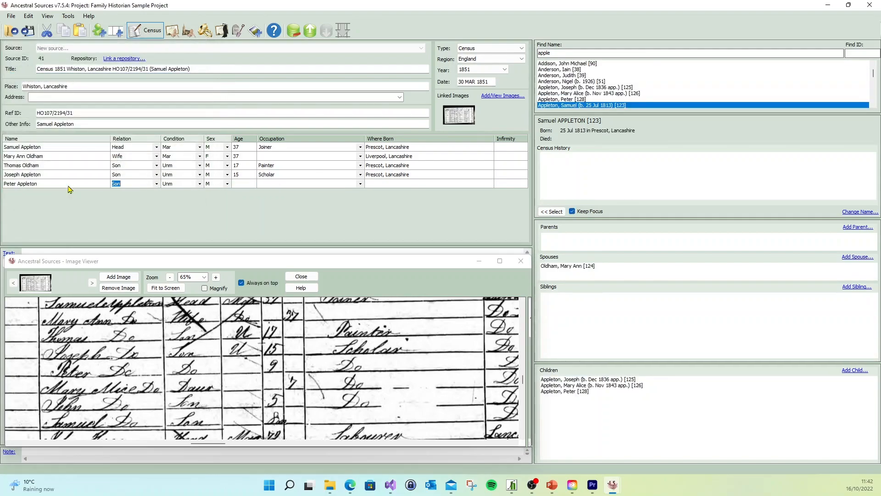
- Give the fifth household member age 9, occupation Scholar and birthplace Prescot, Lancashire
{"action": "left_click", "coordinate": [246, 185]}
{"action": "type", "text": "9"}
{"action": "left_click", "coordinate": [286, 184]}
{"action": "type", "text": "S"}
{"action": "left_click", "coordinate": [426, 184]}
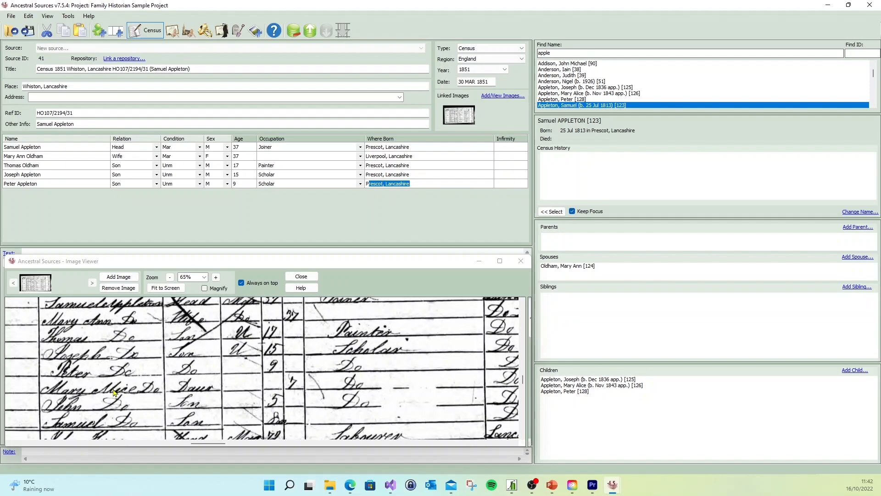
- Add the couple's existing daughter to the household table with the occupation Scholar
{"action": "double_click", "coordinate": [578, 387]}
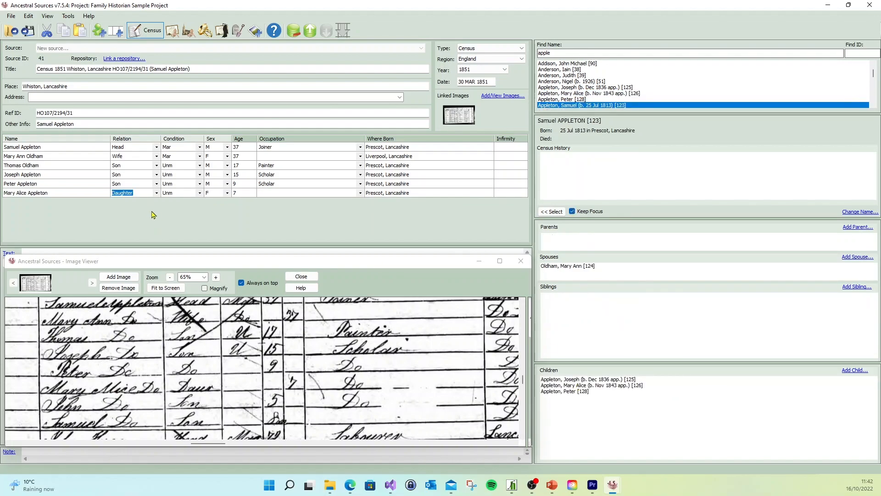
{"action": "left_click", "coordinate": [266, 193]}
{"action": "type", "text": "Scholar"}
- Create another male child of the couple, named as the household's seventh member, and add him to the entry
{"action": "left_click", "coordinate": [856, 370]}
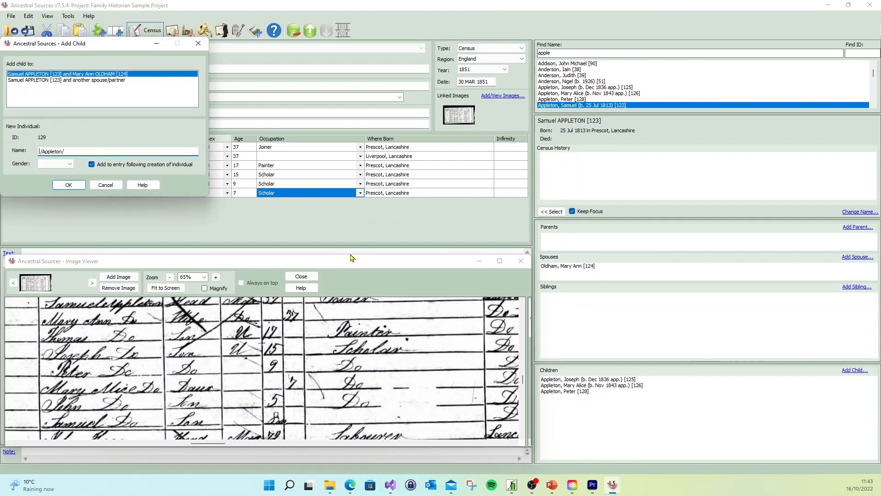
{"action": "type", "text": "John"}
{"action": "left_click", "coordinate": [55, 163]}
{"action": "left_click", "coordinate": [55, 175]}
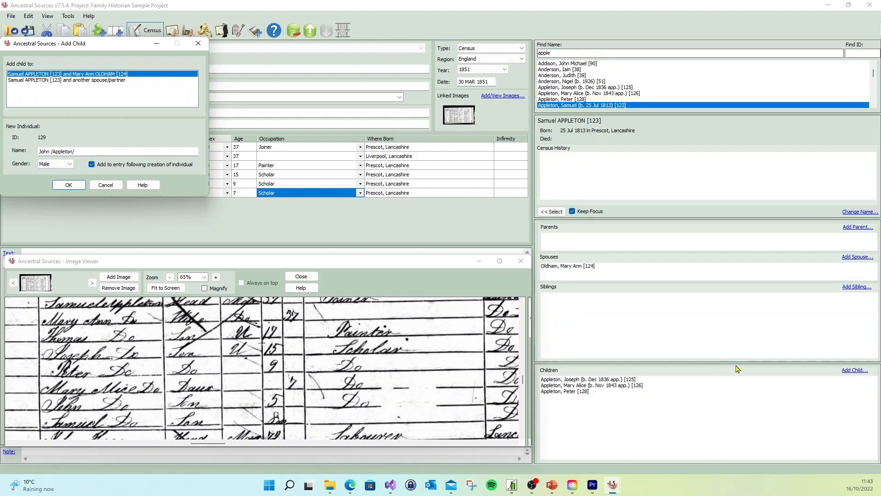
{"action": "left_click", "coordinate": [76, 185]}
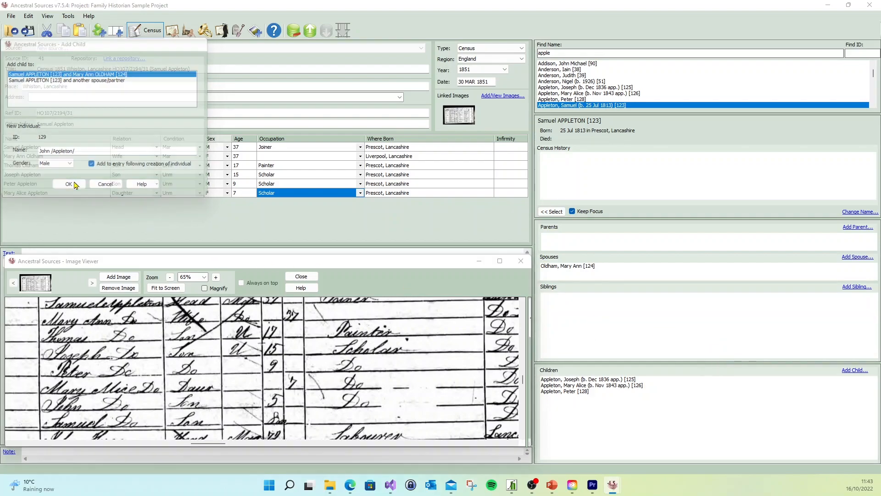
- Create the couple's youngest son, listed eighth in the household, as a new male child and add him to the entry
{"action": "left_click", "coordinate": [854, 370]}
{"action": "type", "text": "Samuel"}
{"action": "left_click", "coordinate": [56, 164]}
{"action": "left_click", "coordinate": [51, 172]}
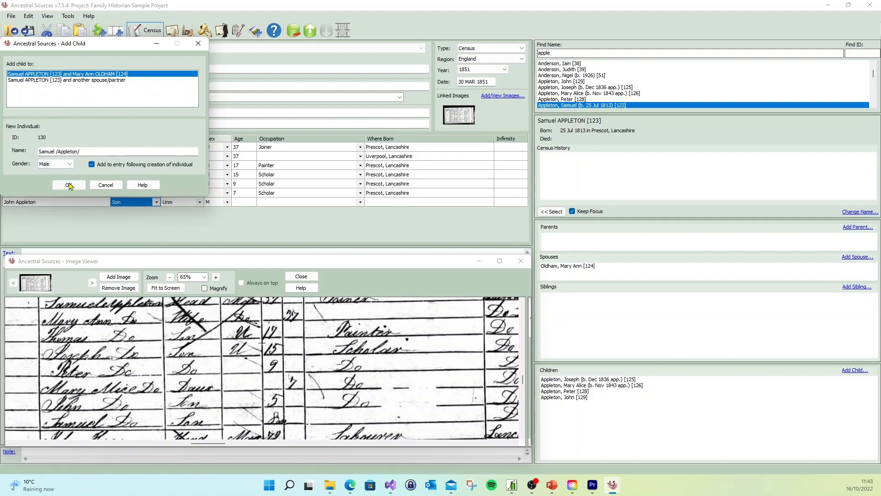
{"action": "left_click", "coordinate": [69, 186]}
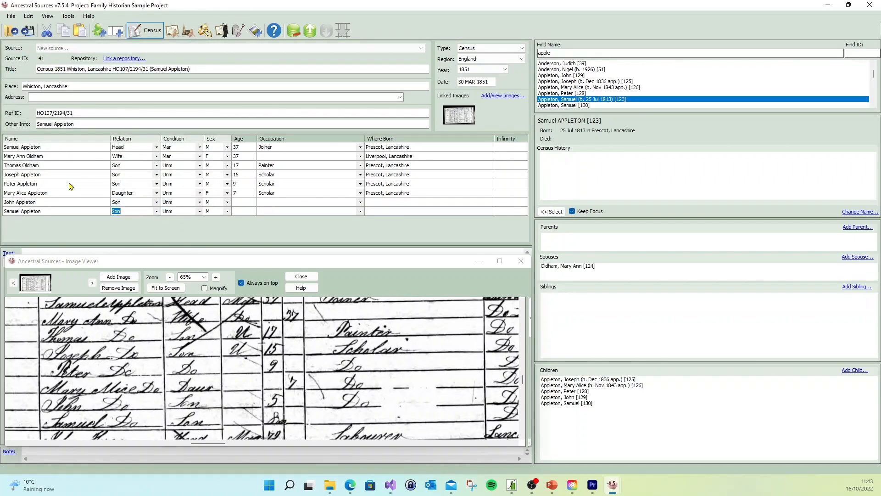
- Give the seventh household member age 5, occupation Scholar and birthplace Prescot, Lancashire
{"action": "left_click", "coordinate": [245, 205]}
{"action": "type", "text": "5"}
{"action": "left_click", "coordinate": [293, 201]}
{"action": "type", "text": "Scholar"}
{"action": "left_click", "coordinate": [403, 202]}
{"action": "type", "text": "P"}
- Set the youngest son's age to 8 months and his birthplace to Prescot, Lancashire
{"action": "left_click", "coordinate": [242, 212]}
{"action": "left_click", "coordinate": [252, 212]}
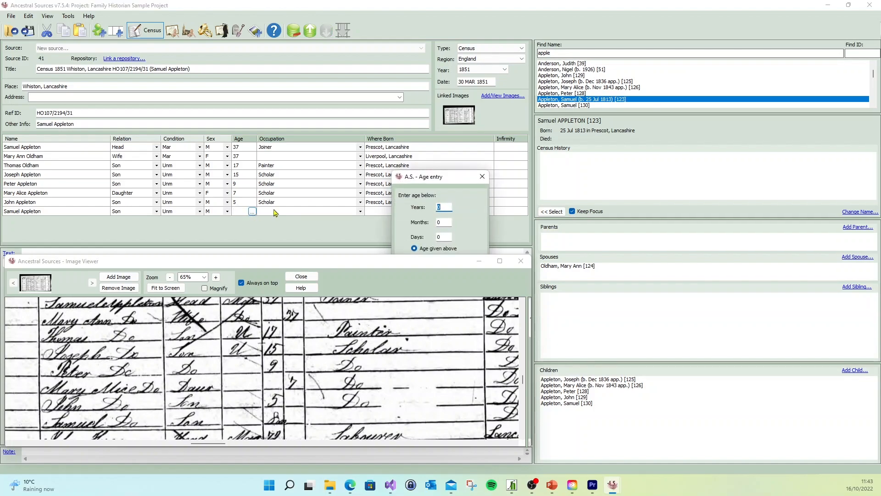
{"action": "left_click_drag", "start_coordinate": [438, 181], "coordinate": [397, 106]}
{"action": "left_click", "coordinate": [400, 142]}
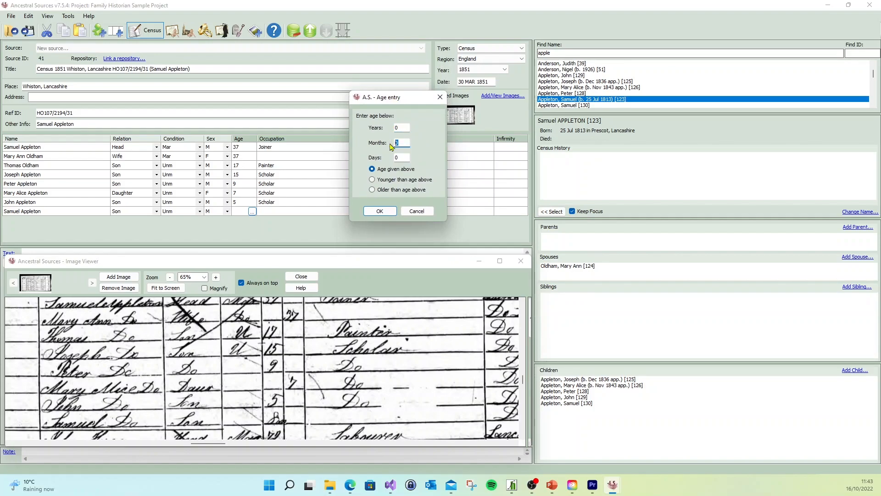
{"action": "left_click", "coordinate": [380, 212]}
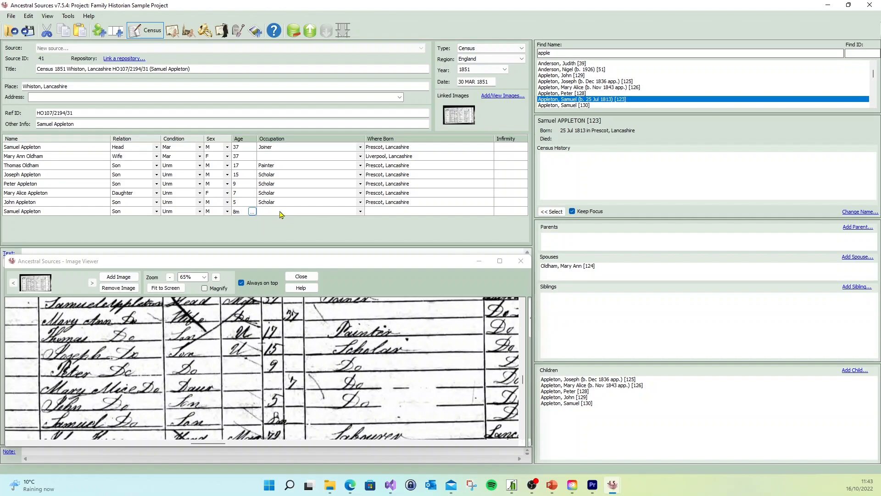
{"action": "left_click", "coordinate": [399, 210]}
{"action": "type", "text": "Prescot, Lancashire"}
- In the Census settings options, enable offering to create birth facts even if the existing birth includes place and date
{"action": "left_click", "coordinate": [68, 17]}
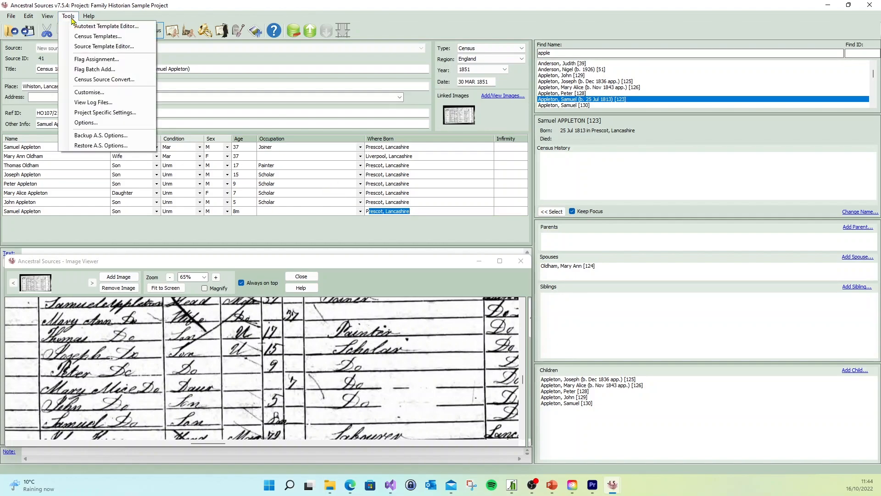
{"action": "left_click", "coordinate": [96, 125]}
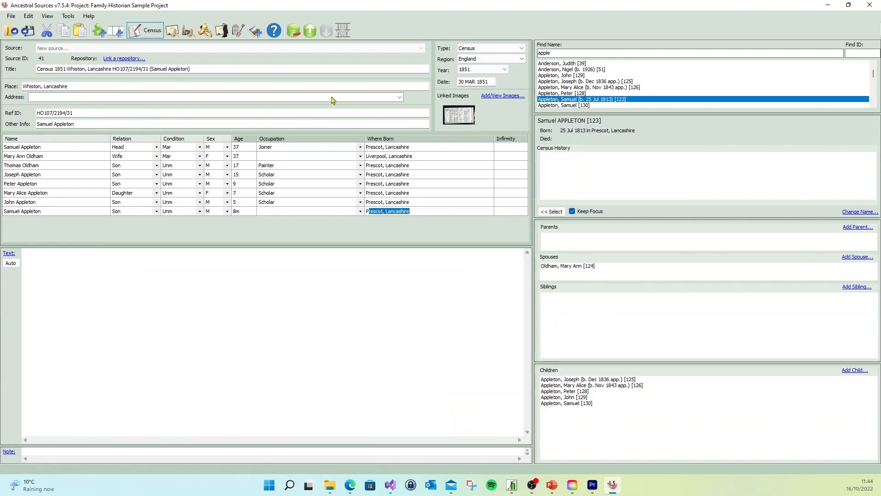
{"action": "left_click_drag", "start_coordinate": [422, 100], "coordinate": [376, 92]}
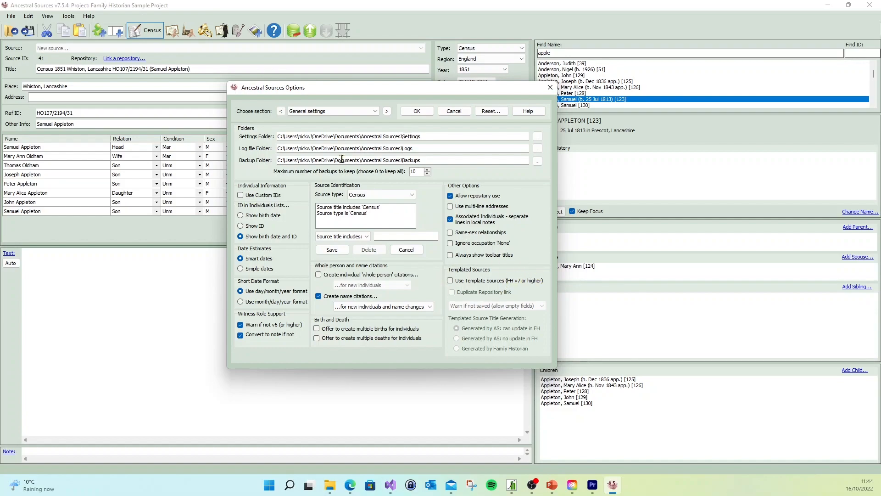
{"action": "left_click", "coordinate": [385, 112]}
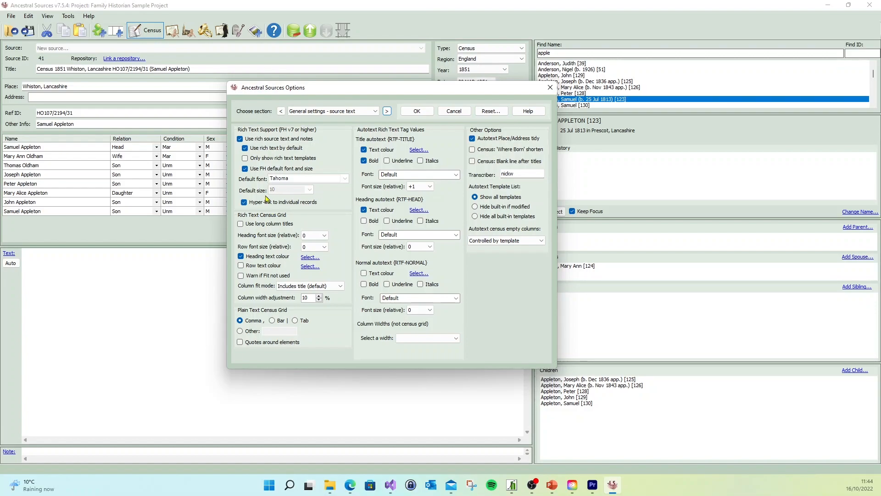
{"action": "mouse_move", "coordinate": [264, 204]}
{"action": "left_click", "coordinate": [387, 112]}
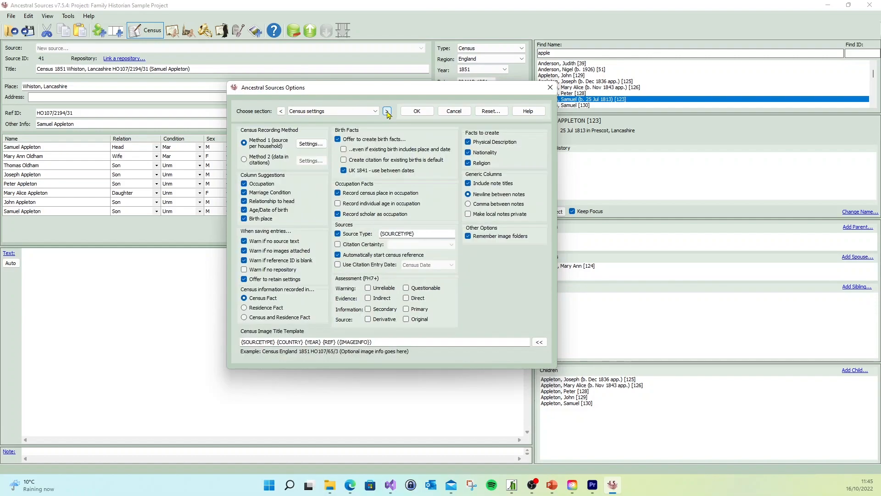
{"action": "left_click", "coordinate": [375, 111]}
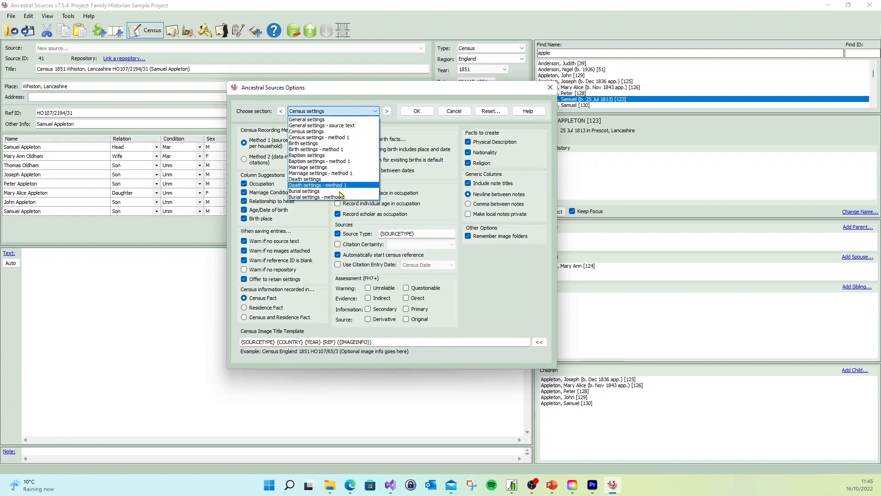
{"action": "left_click", "coordinate": [353, 100]}
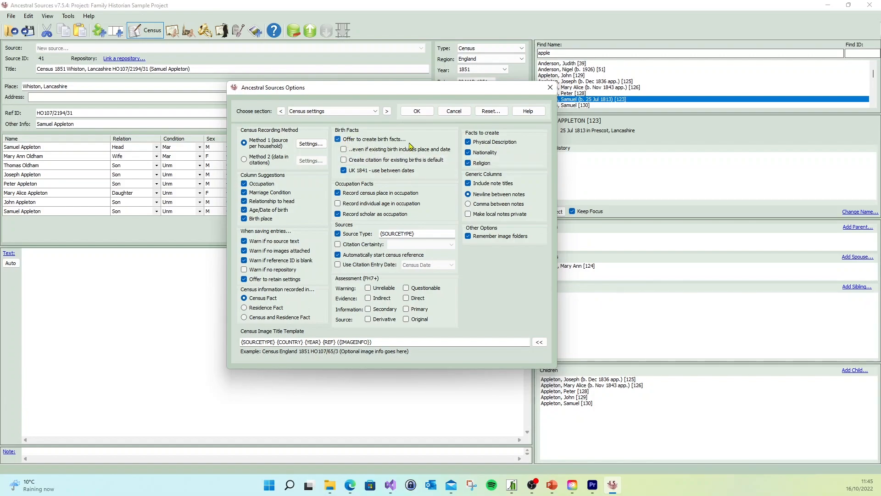
{"action": "left_click", "coordinate": [344, 150]}
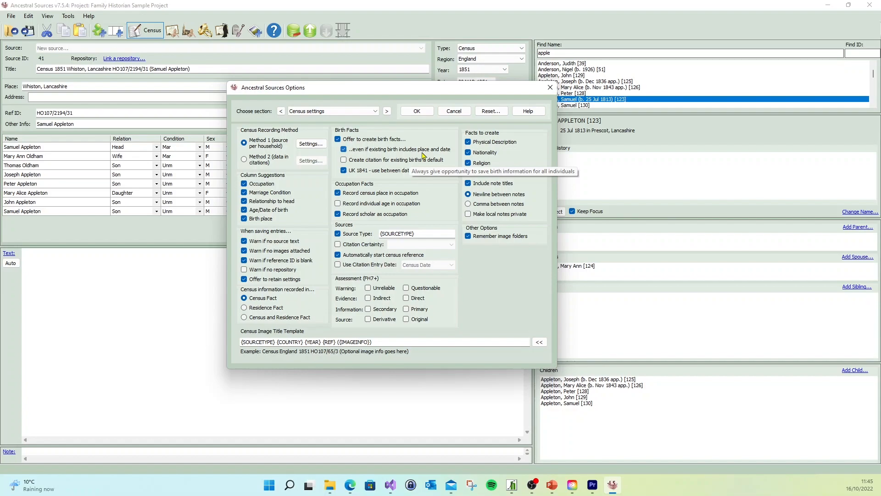
{"action": "left_click", "coordinate": [417, 111]}
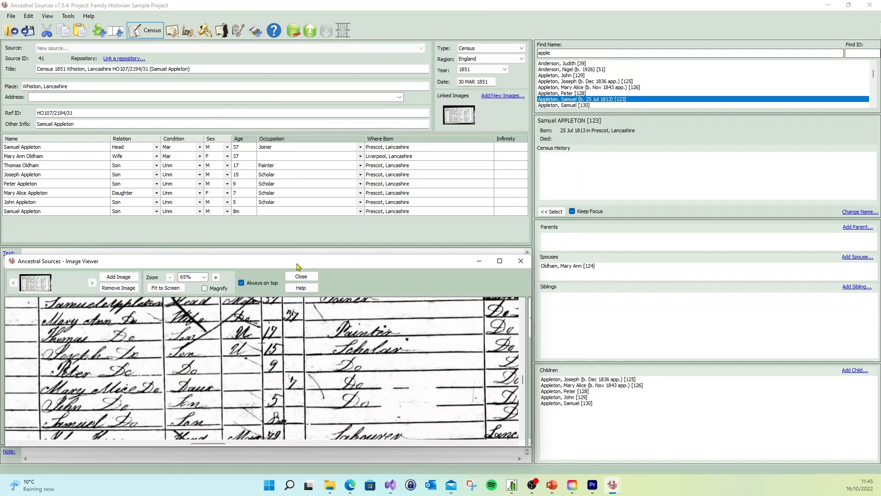
- Move the census image viewer off the source text area and over the individual's details
{"action": "left_click_drag", "start_coordinate": [296, 266], "coordinate": [647, 38]}
{"action": "left_click_drag", "start_coordinate": [357, 140], "coordinate": [525, 134]}
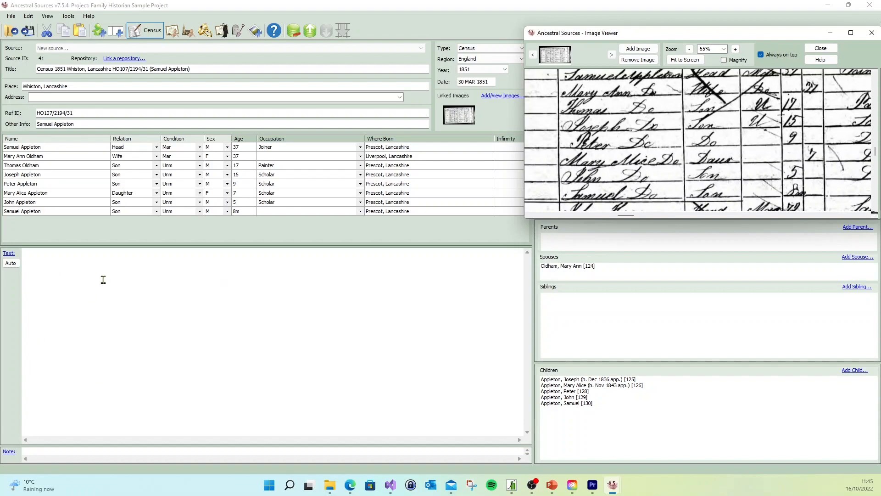
- Generate the source text automatically from the rich-text Default template and fit the table columns to their contents
{"action": "left_click", "coordinate": [98, 451]}
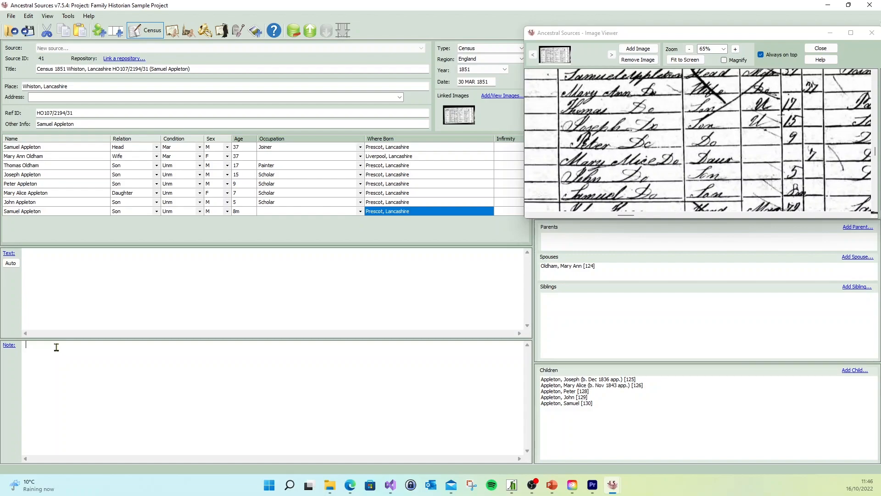
{"action": "left_click_drag", "start_coordinate": [67, 339], "coordinate": [74, 444]}
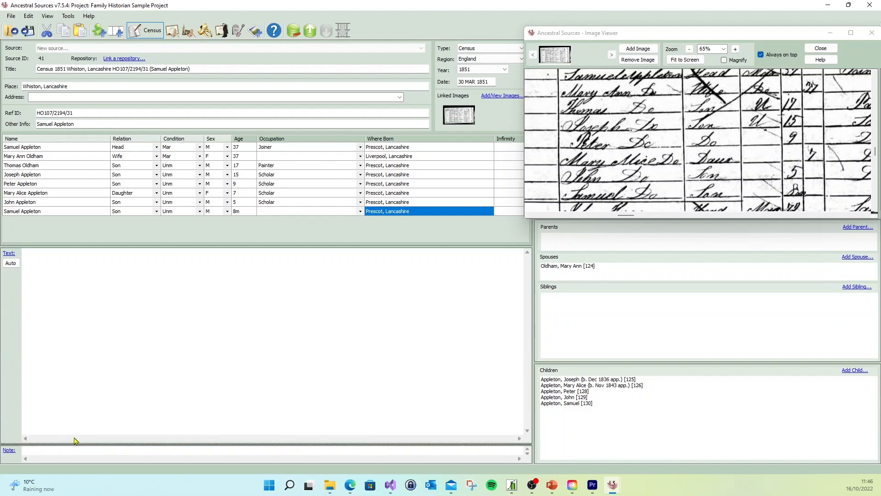
{"action": "left_click", "coordinate": [50, 256]}
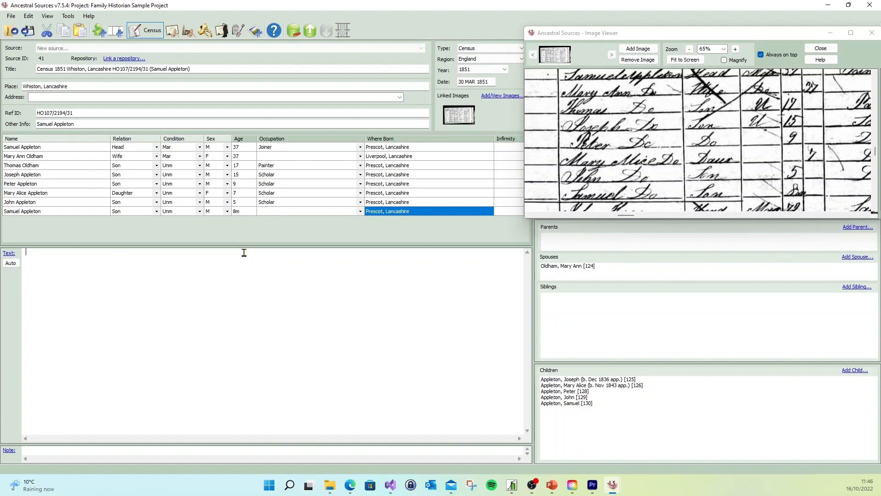
{"action": "left_click", "coordinate": [10, 263]}
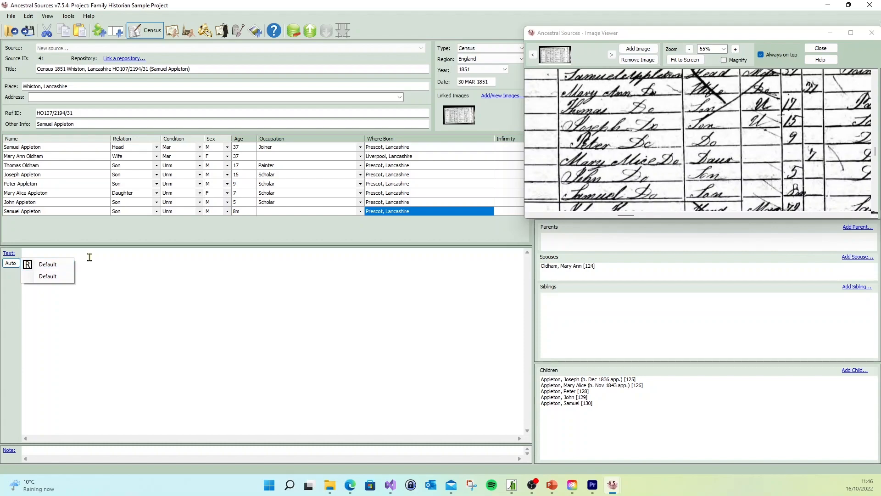
{"action": "left_click", "coordinate": [48, 265]}
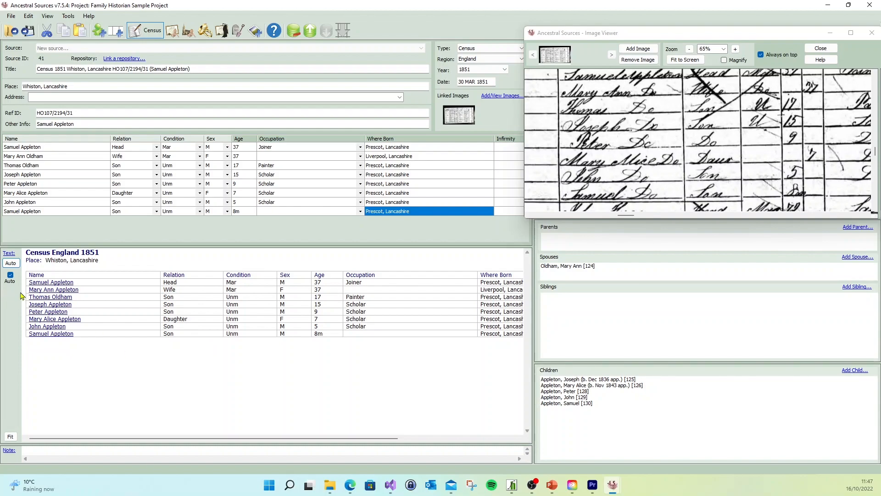
{"action": "left_click", "coordinate": [10, 437]}
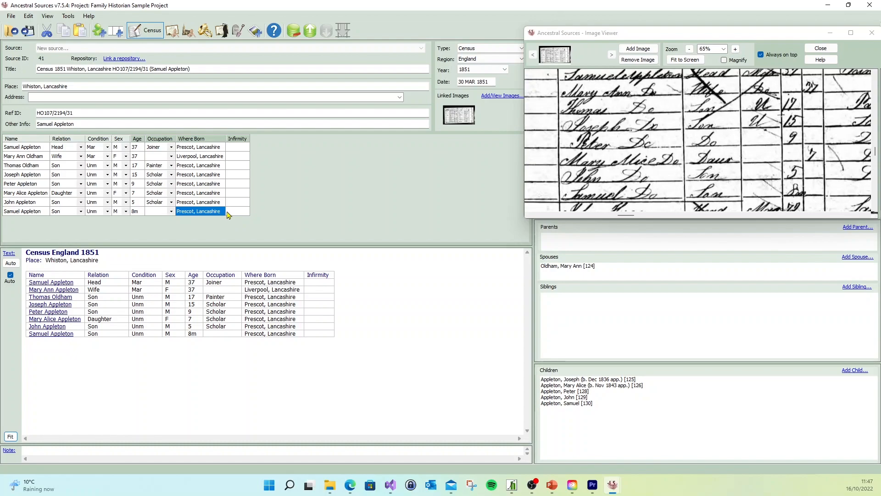
- Correct the displayed surname in the 17-year-old son's source text hyperlink to match the census image, and close the image viewer
{"action": "left_click_drag", "start_coordinate": [526, 173], "coordinate": [306, 164]}
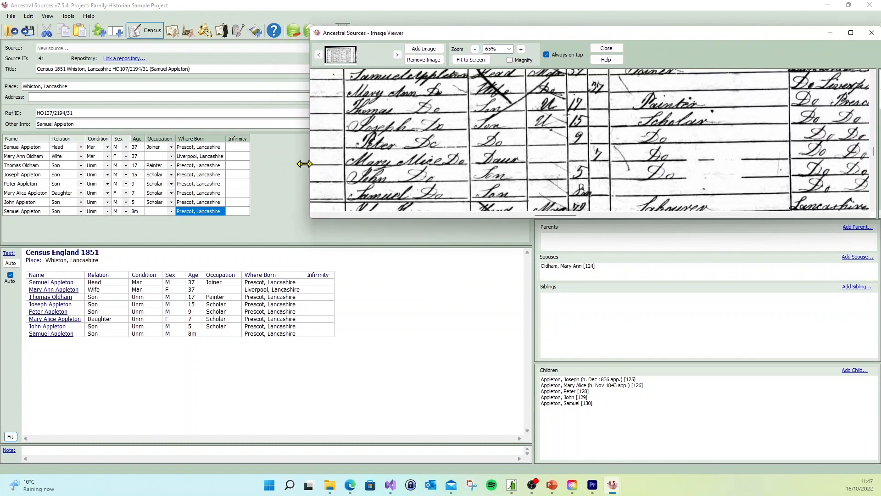
{"action": "left_click_drag", "start_coordinate": [621, 137], "coordinate": [550, 138]}
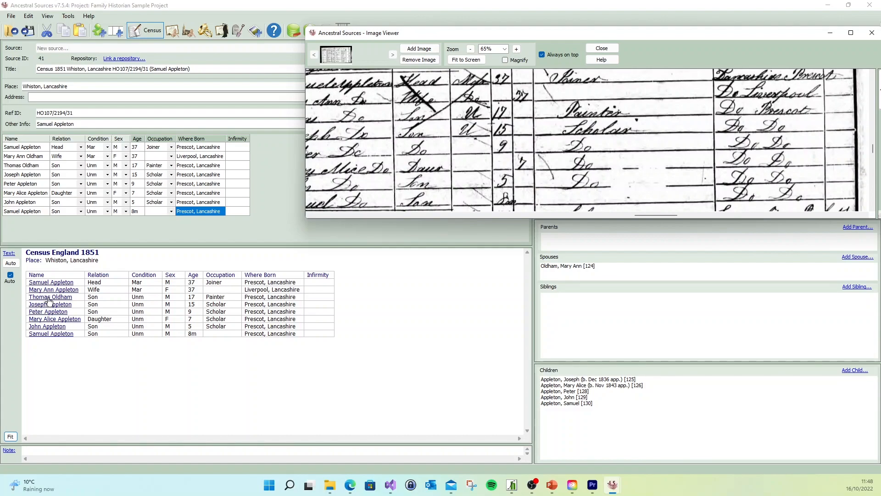
{"action": "double_click", "coordinate": [50, 298]}
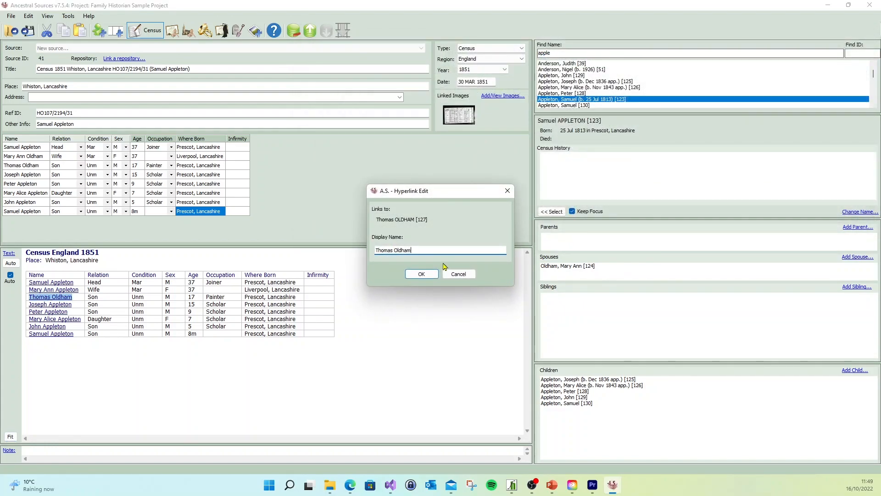
{"action": "double_click", "coordinate": [399, 251]}
{"action": "type", "text": "Appleton"}
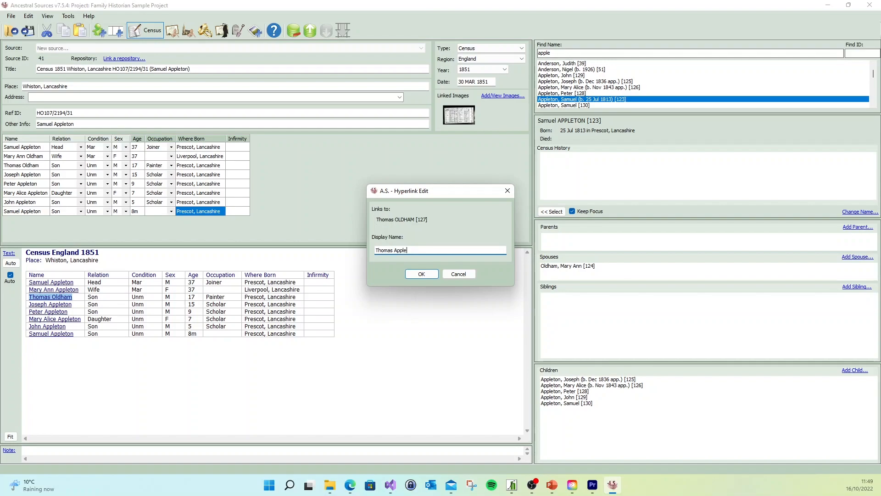
{"action": "left_click", "coordinate": [421, 274]}
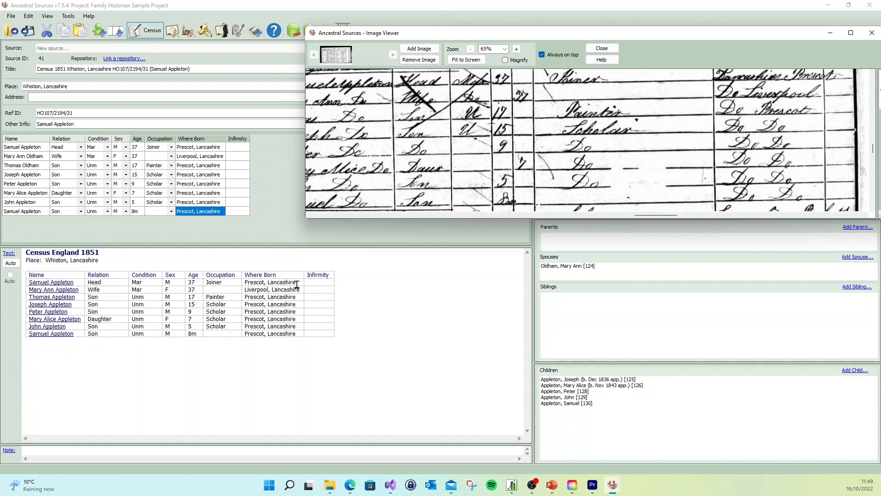
{"action": "left_click", "coordinate": [602, 49]}
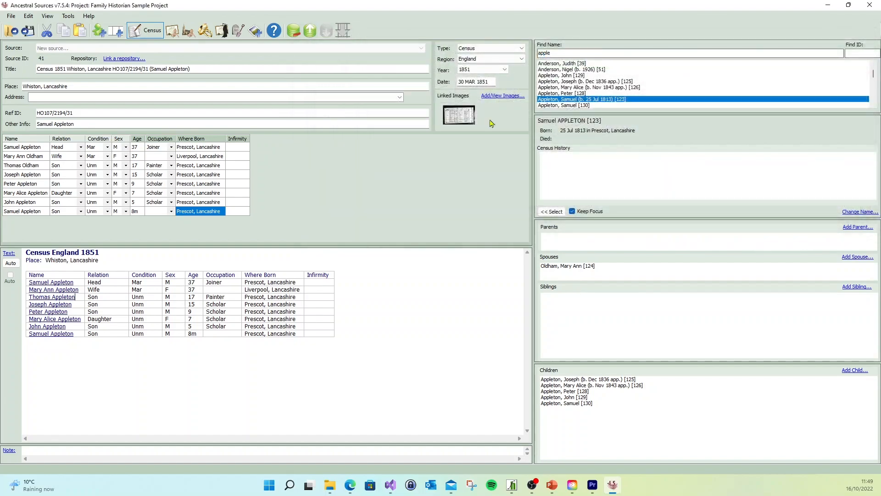
- Save the census entry and keep the household head's birth event unchanged while adding a citation for his birth
{"action": "left_click", "coordinate": [27, 31]}
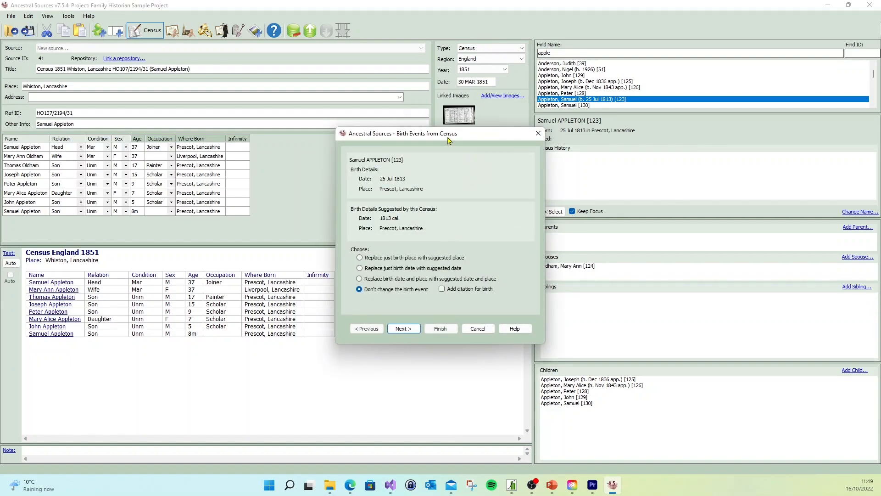
{"action": "left_click_drag", "start_coordinate": [449, 138], "coordinate": [400, 138]}
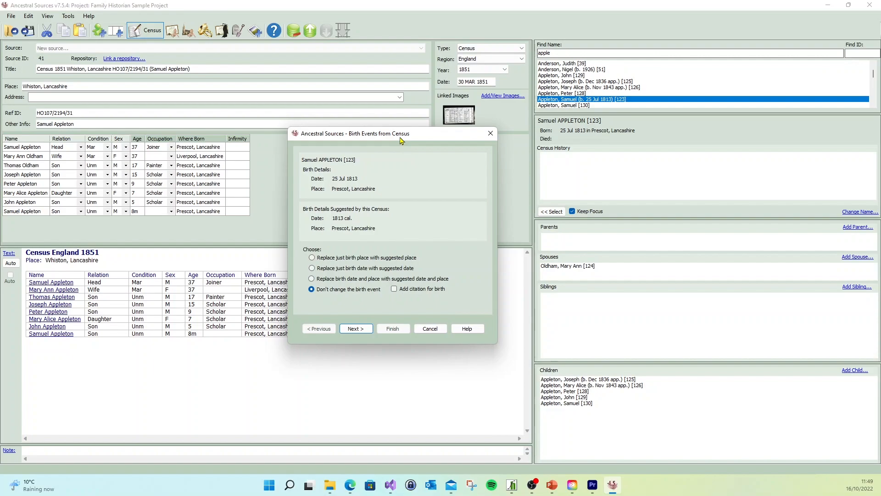
{"action": "left_click_drag", "start_coordinate": [413, 138], "coordinate": [467, 133]}
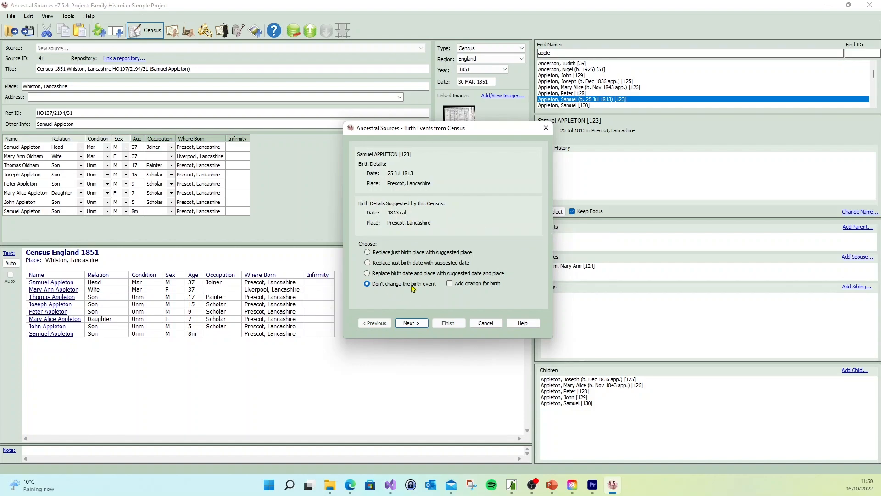
{"action": "left_click", "coordinate": [450, 283]}
{"action": "left_click", "coordinate": [412, 324]}
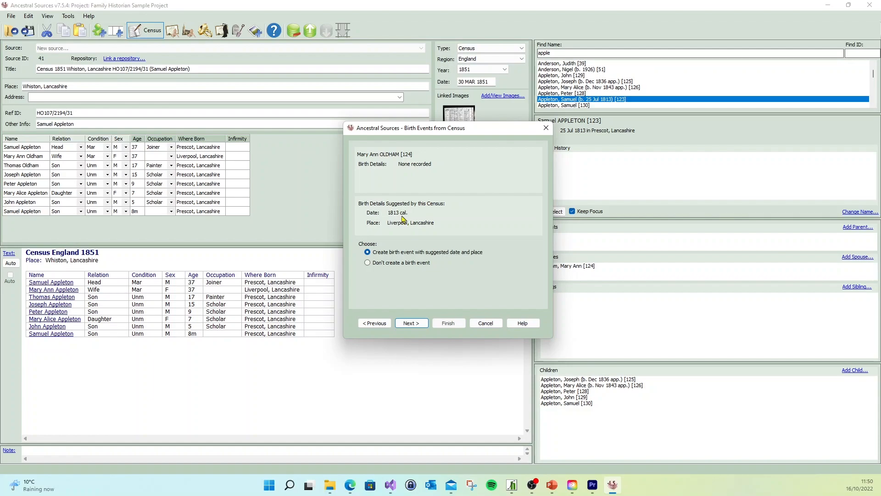
- Create the wife's birth event with the suggested date and place, and add birth citations to the two eldest sons' unchanged events
{"action": "mouse_move", "coordinate": [402, 218]}
{"action": "left_click", "coordinate": [411, 323]}
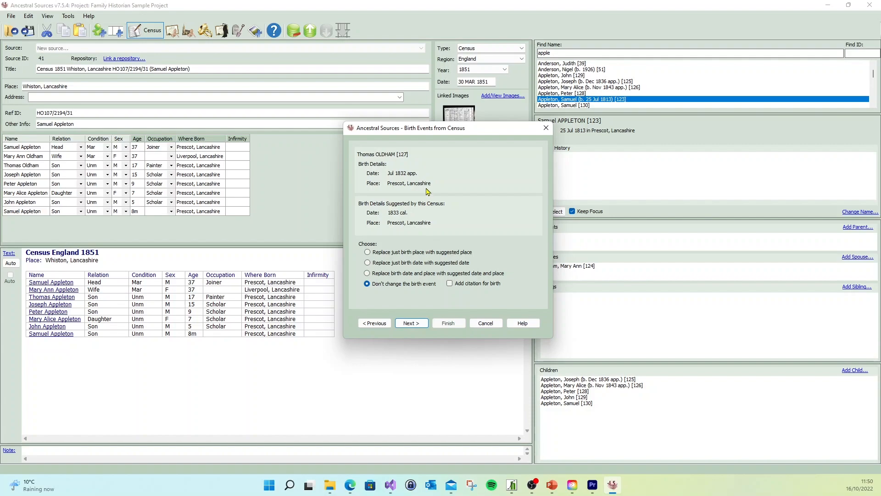
{"action": "left_click", "coordinate": [449, 283]}
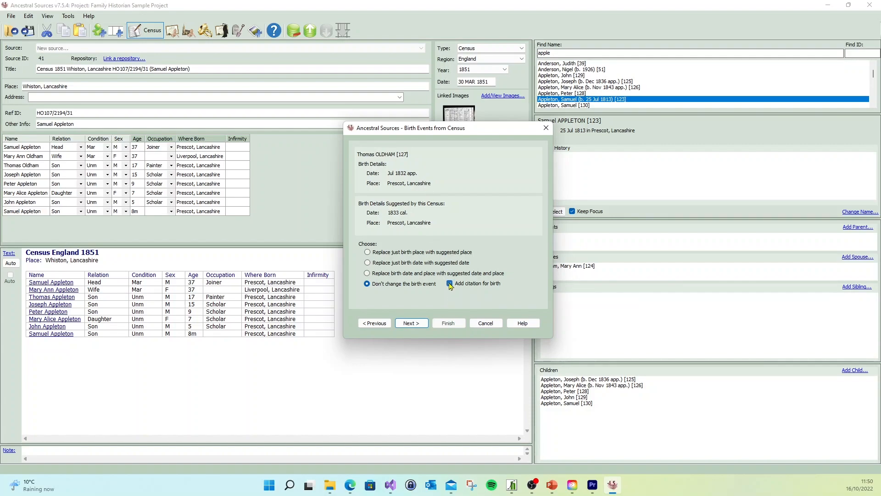
{"action": "left_click", "coordinate": [411, 324]}
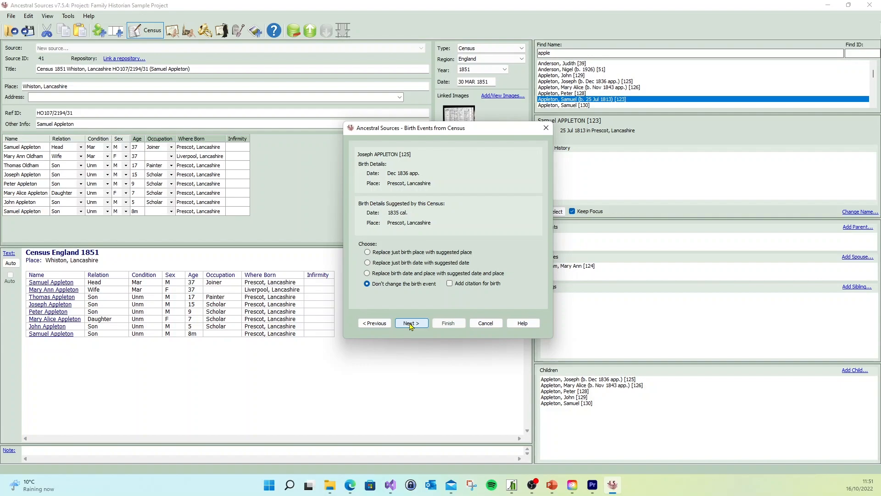
{"action": "left_click", "coordinate": [450, 283]}
{"action": "left_click", "coordinate": [417, 324]}
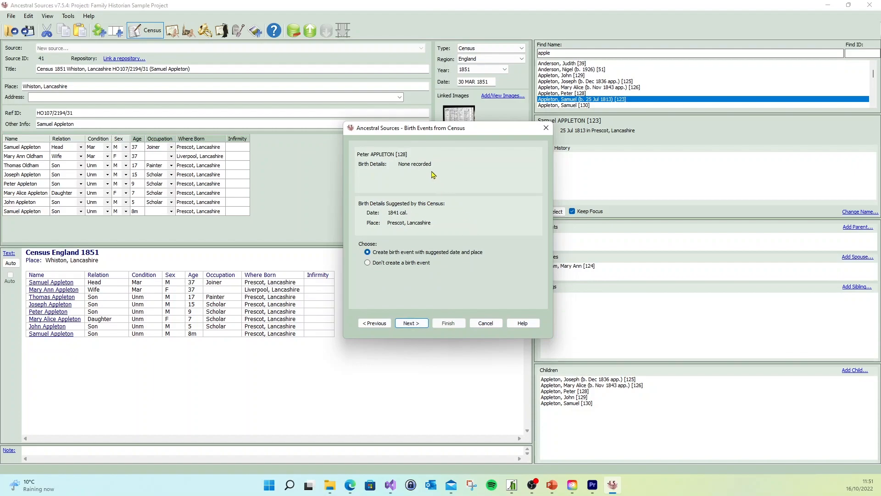
- Finish the birth events, creating suggested ones for the three youngest sons and citing the daughter's, without choosing data to retain for the next entry
{"action": "left_click", "coordinate": [408, 322]}
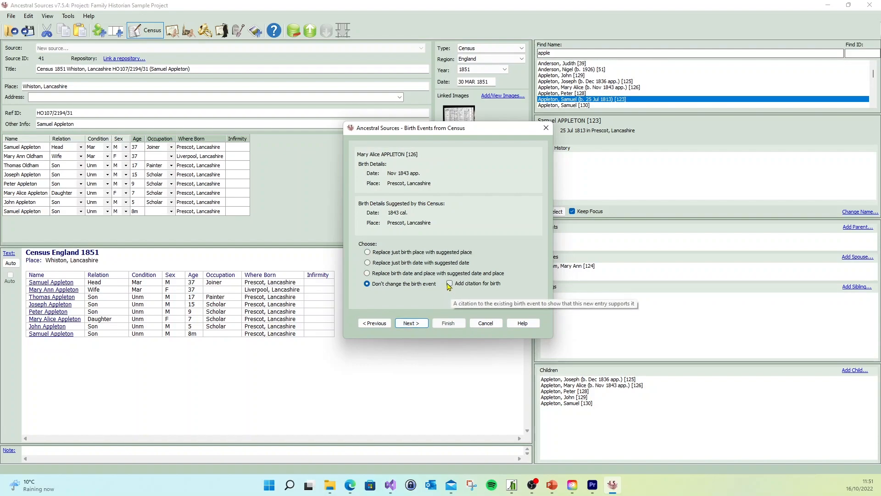
{"action": "left_click", "coordinate": [415, 325]}
{"action": "left_click", "coordinate": [416, 326]}
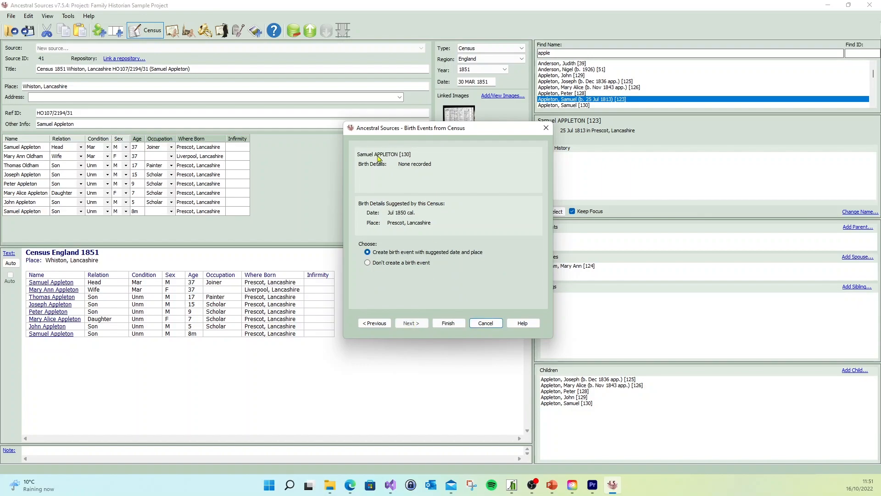
{"action": "left_click", "coordinate": [448, 324]}
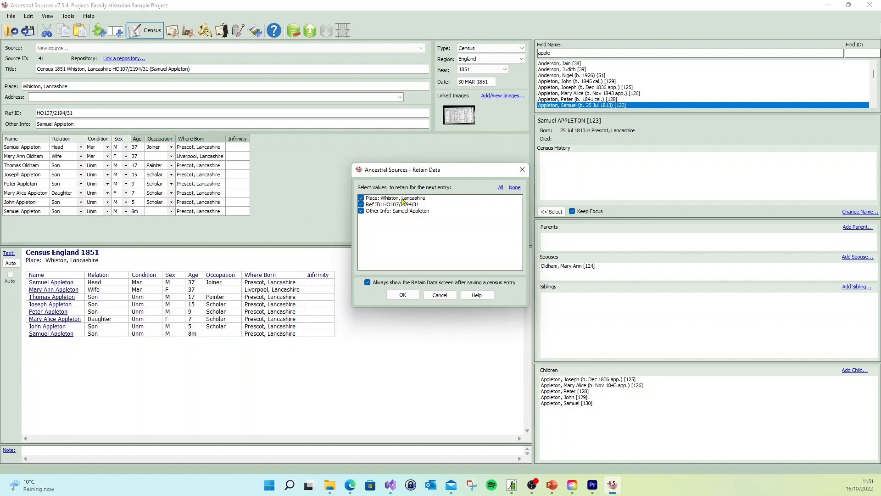
{"action": "left_click", "coordinate": [440, 296]}
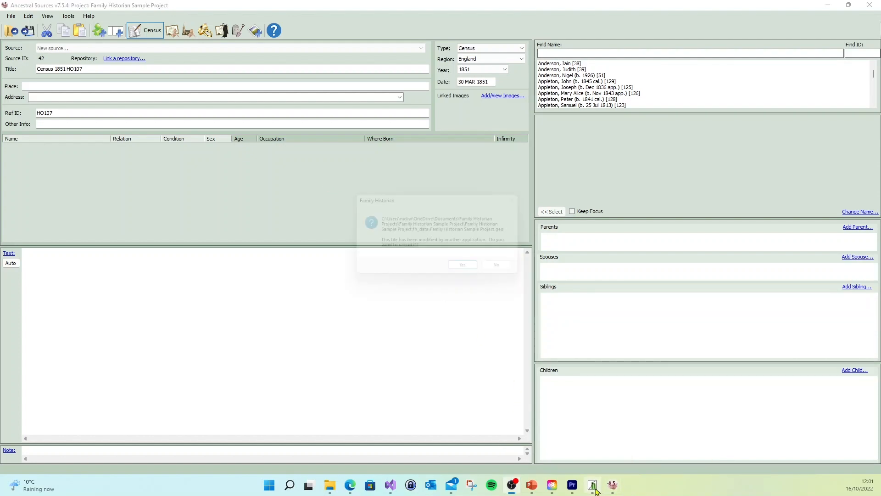
- Switch to Family Historian and reload the project file modified by the other application
{"action": "left_click", "coordinate": [598, 490]}
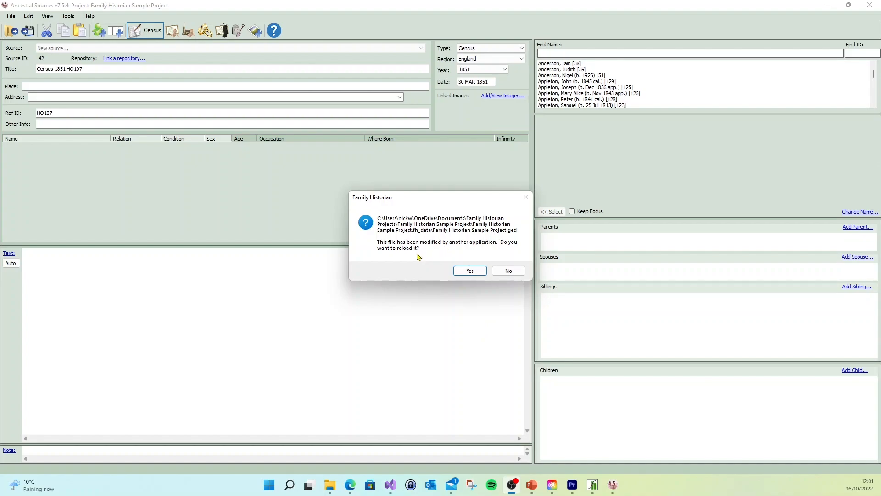
{"action": "left_click", "coordinate": [470, 270]}
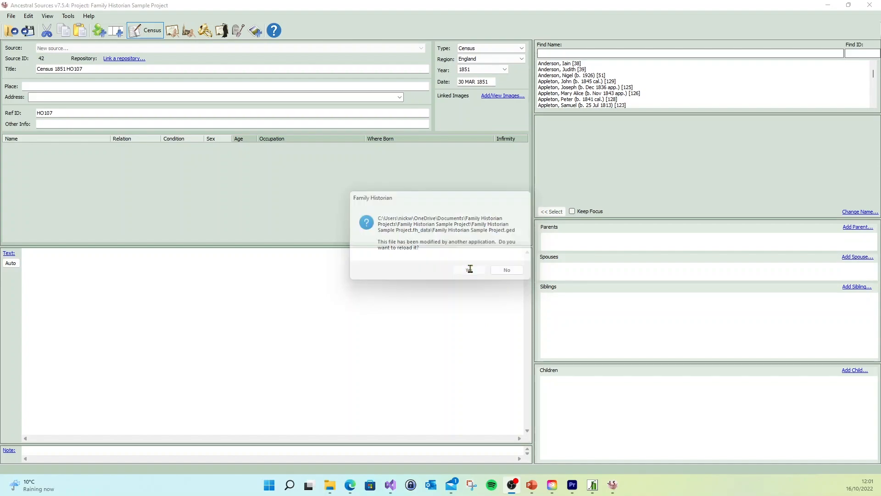
{"action": "left_click", "coordinate": [470, 270]}
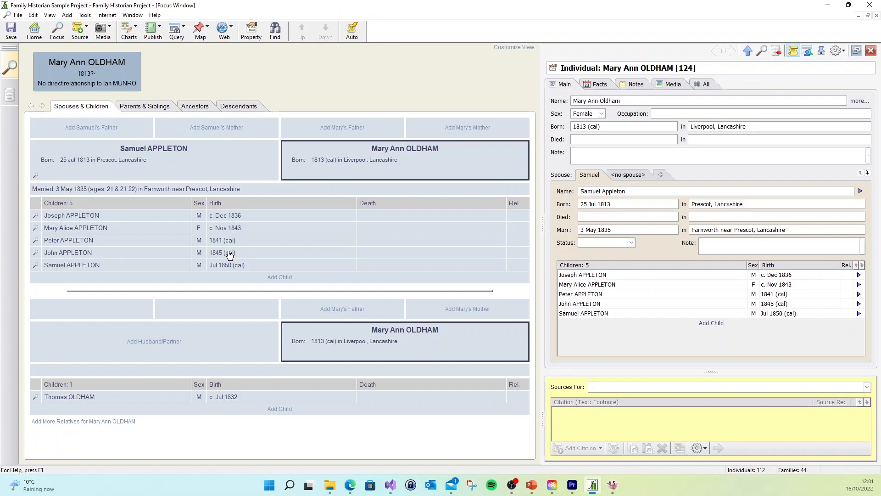
- Examine the 9-year-old son's birth, census and occupation facts along with their source citations
{"action": "left_click", "coordinate": [85, 241]}
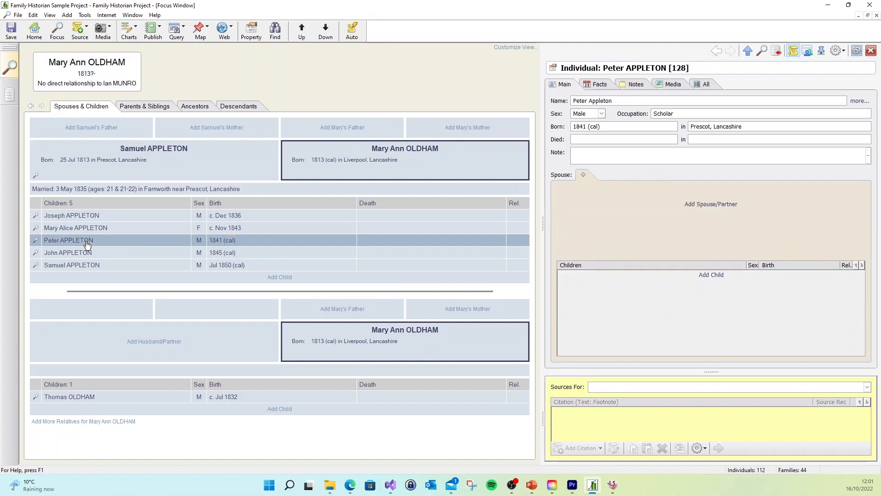
{"action": "left_click", "coordinate": [604, 86]}
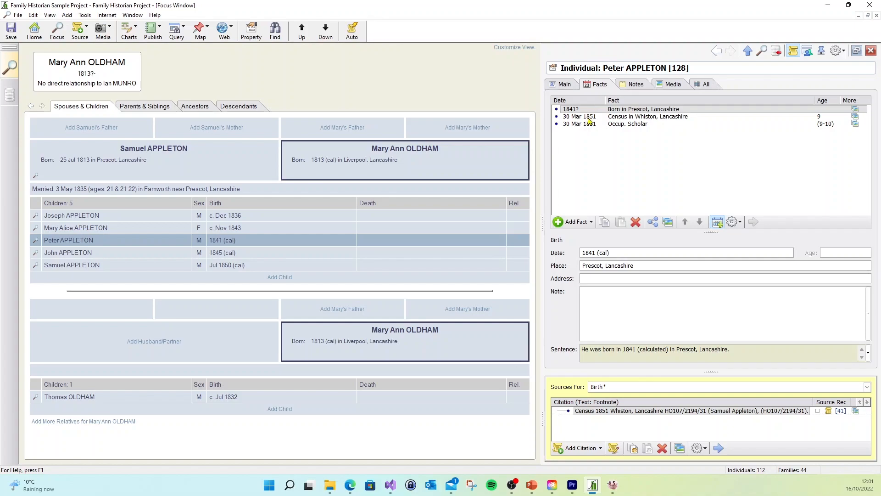
{"action": "left_click", "coordinate": [589, 118]}
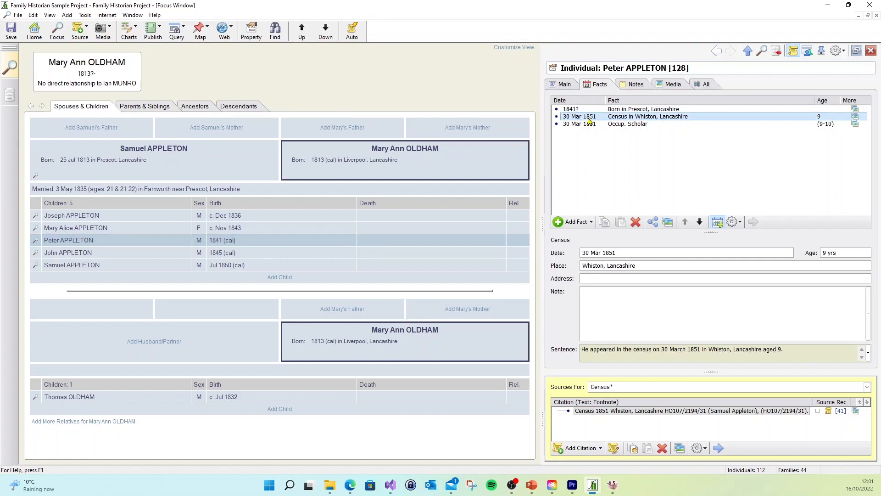
{"action": "left_click", "coordinate": [591, 126]}
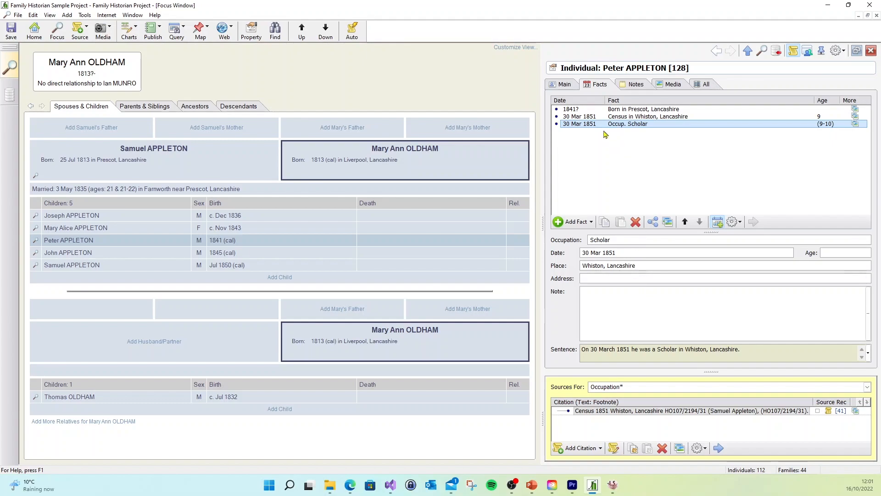
{"action": "left_click", "coordinate": [599, 116]}
{"action": "left_click", "coordinate": [596, 109]}
{"action": "left_click", "coordinate": [594, 118]}
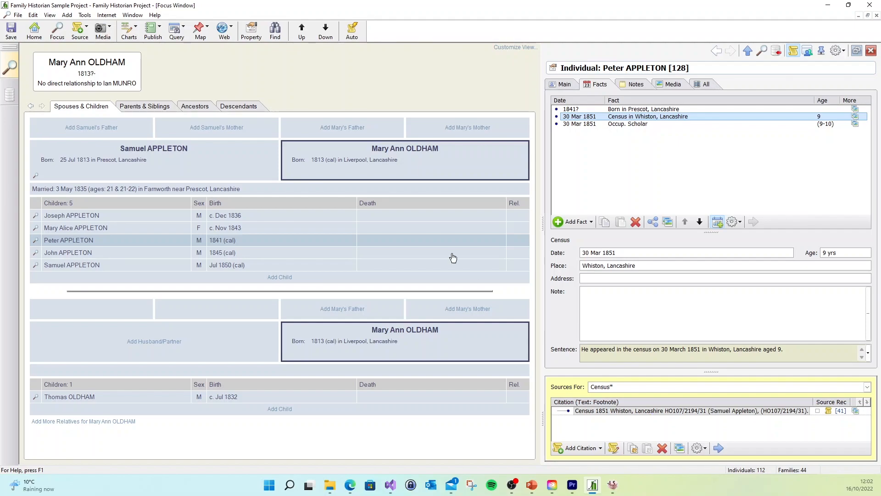
- Review the daughter's birth, census and occupation facts and the citations attached to them
{"action": "left_click", "coordinate": [105, 230]}
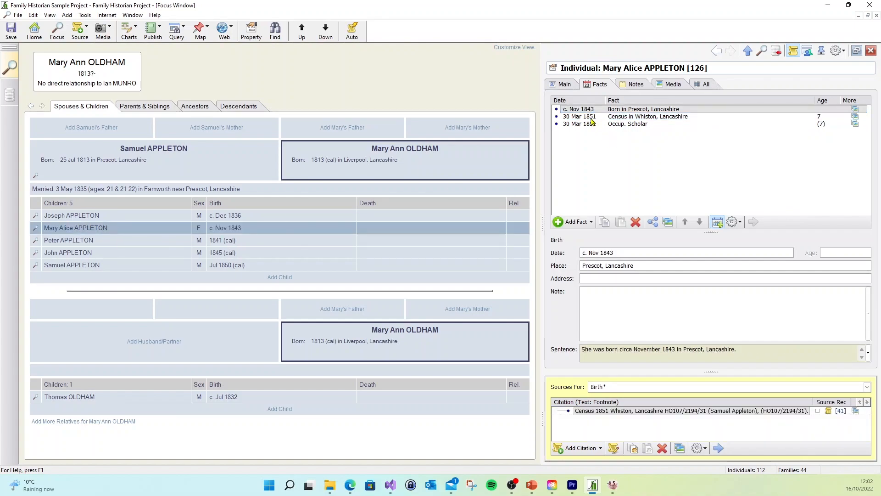
{"action": "left_click", "coordinate": [592, 117]}
{"action": "left_click", "coordinate": [591, 124]}
{"action": "left_click", "coordinate": [590, 118]}
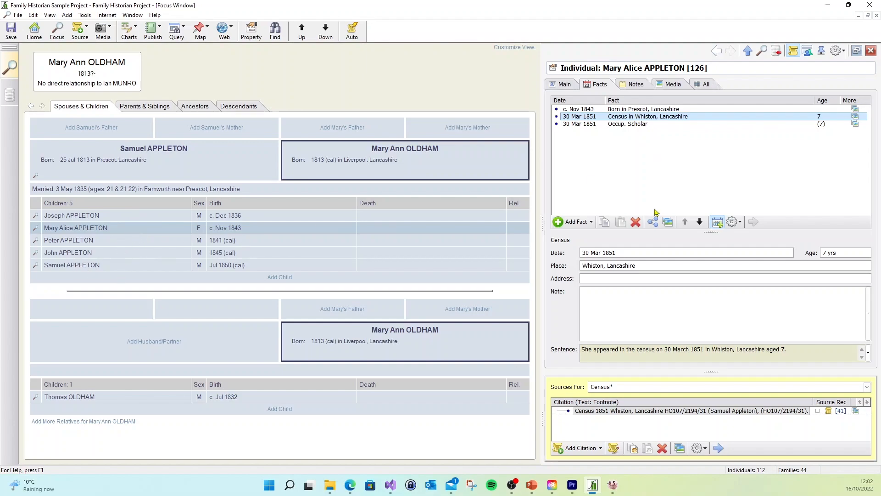
- Open the citation on the daughter's census fact and review its publication info, text from source and attached media
{"action": "double_click", "coordinate": [773, 411]}
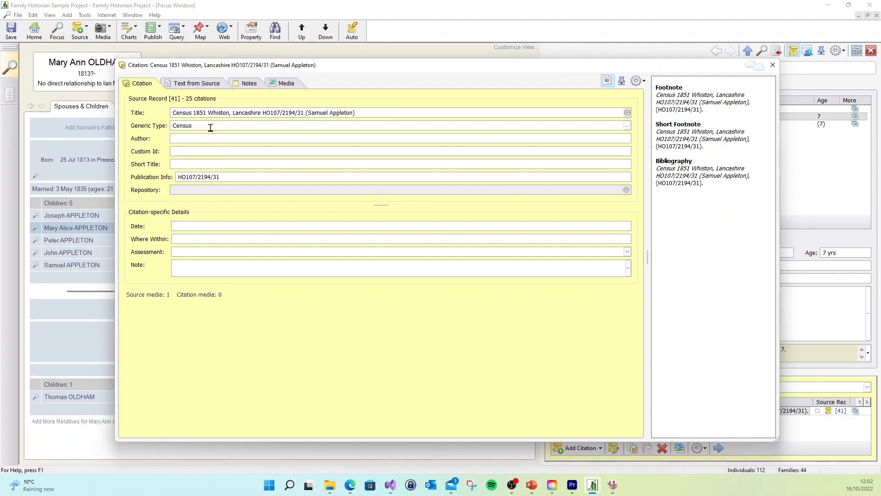
{"action": "double_click", "coordinate": [236, 175]}
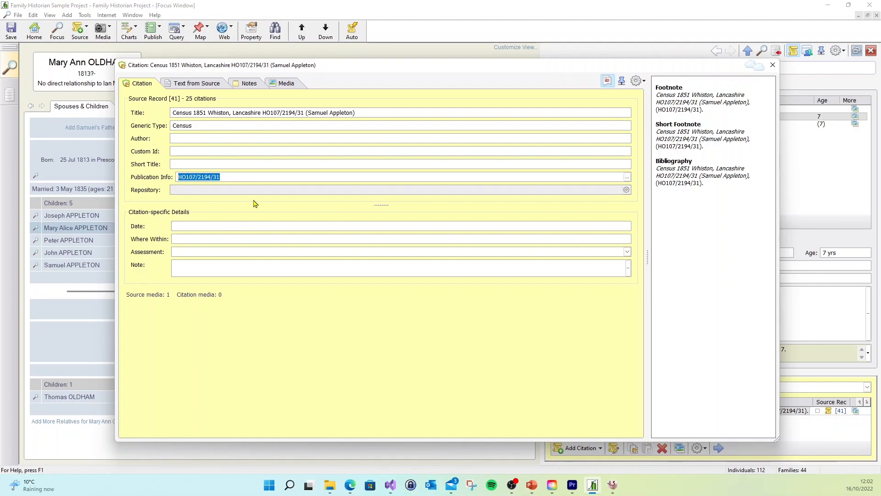
{"action": "left_click", "coordinate": [203, 86]}
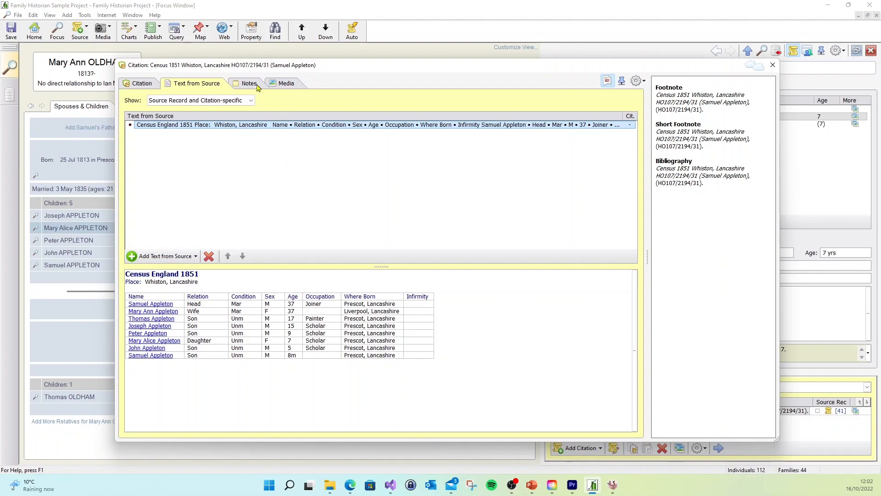
{"action": "left_click", "coordinate": [282, 85]}
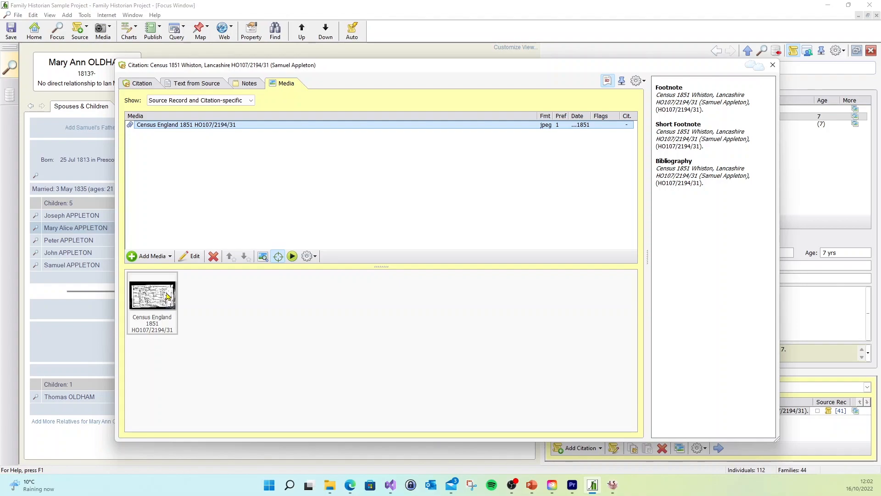
- Return to the citation's transcribed census table and follow the name links to the 15-year-old son's and the wife's records
{"action": "left_click", "coordinate": [200, 87]}
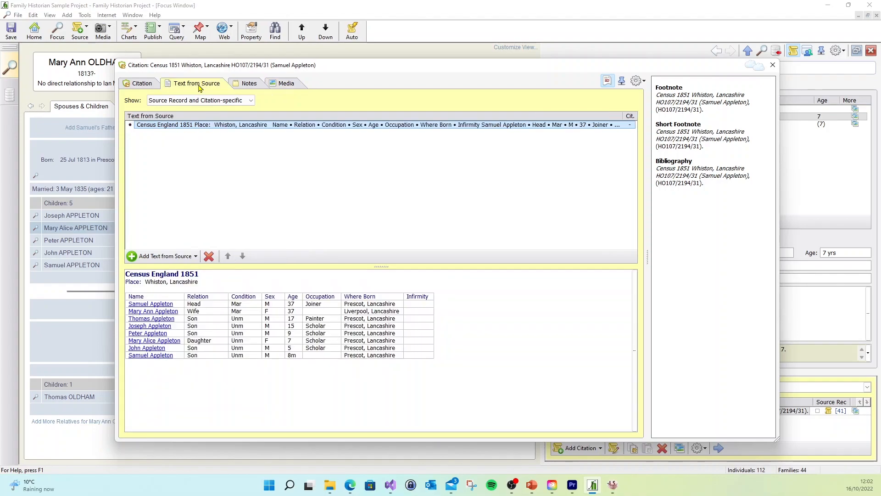
{"action": "left_click", "coordinate": [158, 328]}
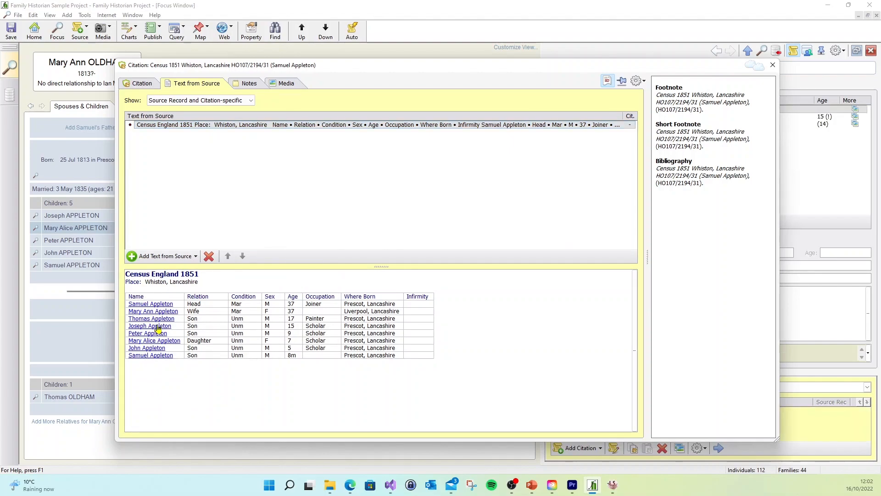
{"action": "left_click_drag", "start_coordinate": [599, 67], "coordinate": [629, 153]}
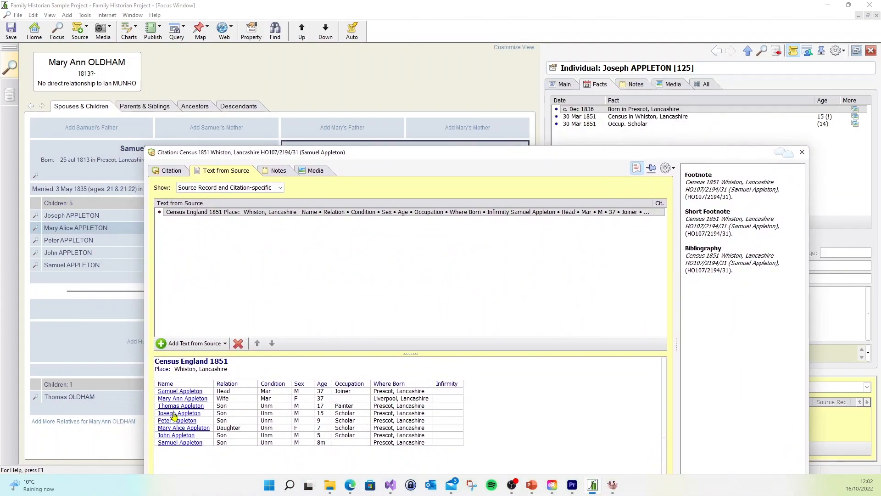
{"action": "left_click", "coordinate": [178, 399]}
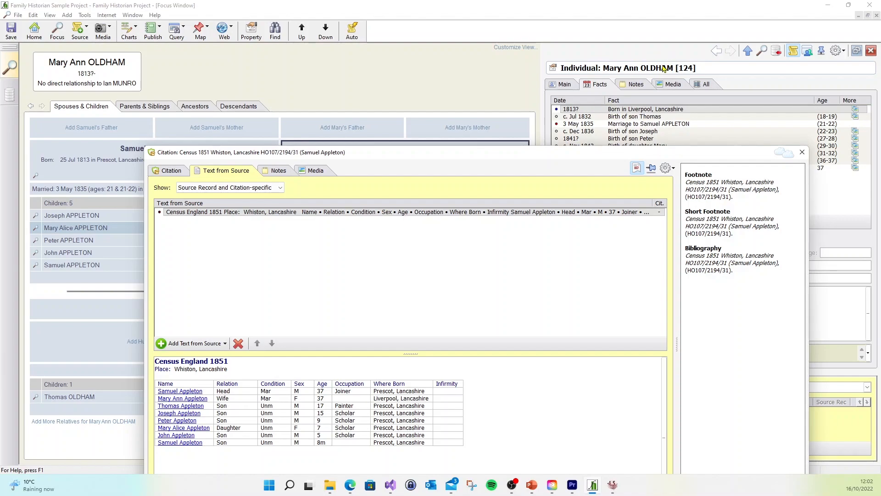
{"action": "left_click_drag", "start_coordinate": [604, 155], "coordinate": [592, 75]}
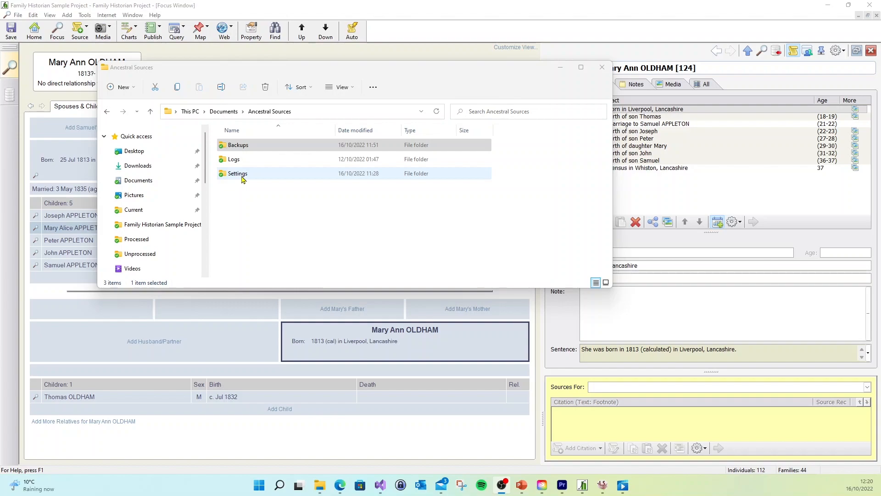
- Open the Backups folder inside the Ancestral Sources documents folder in File Explorer
{"action": "double_click", "coordinate": [244, 146]}
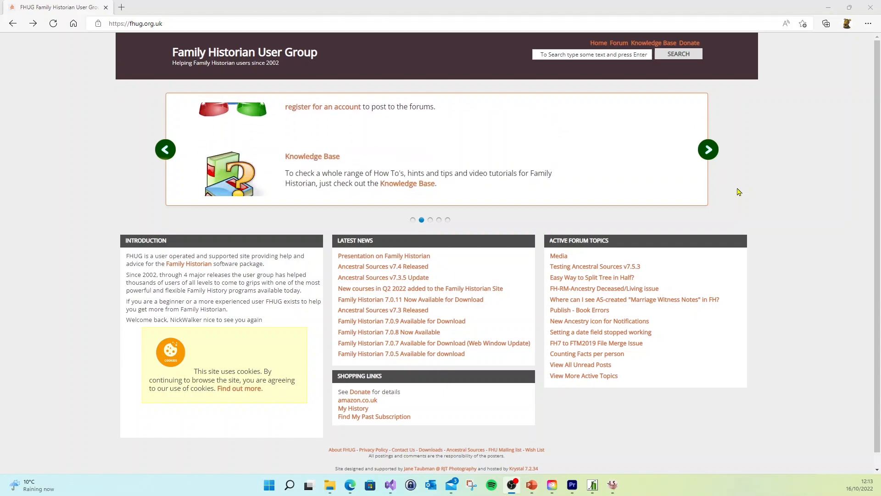
- Find the Ancestral Sources article in the Family Historian User Group's Knowledge Base and follow its link to the Ancestral Sources Download page
{"action": "left_click", "coordinate": [653, 44]}
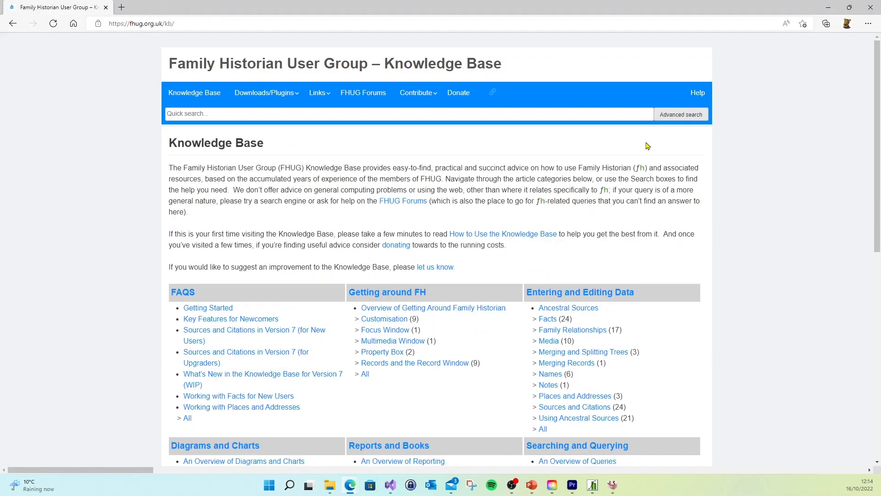
{"action": "left_click", "coordinate": [593, 313]}
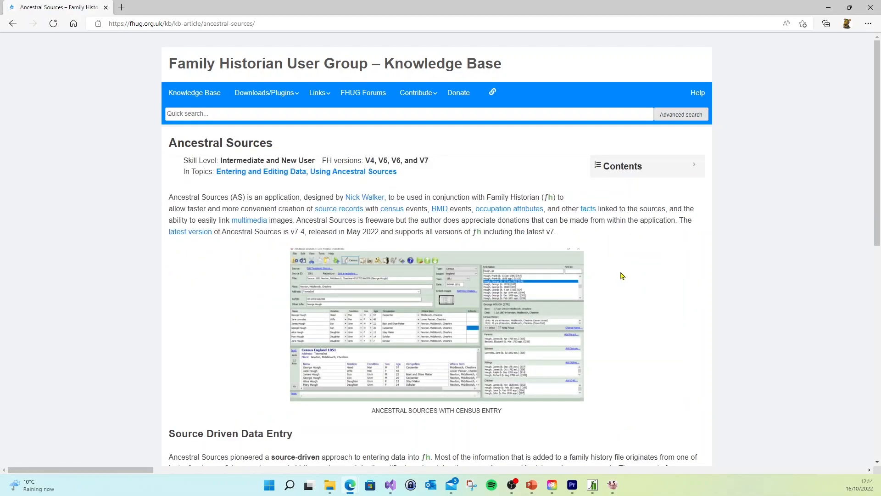
{"action": "scroll", "coordinate": [622, 275], "scroll_direction": "down", "scroll_amount": 10}
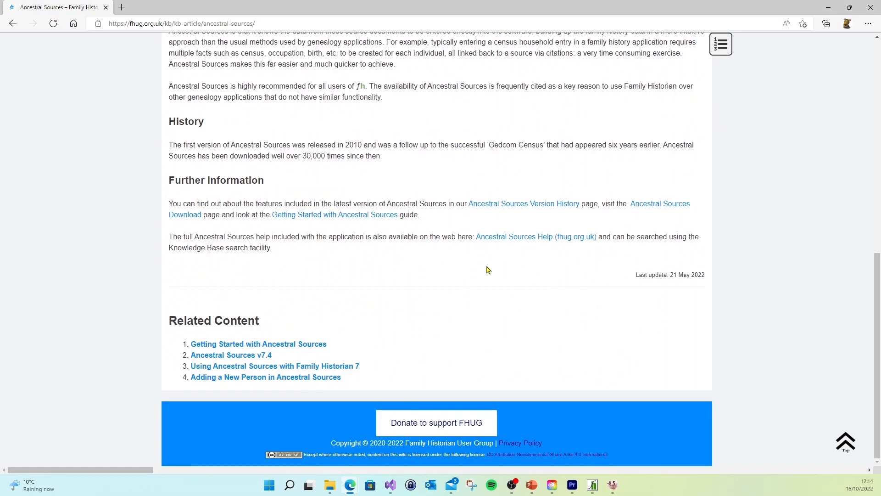
{"action": "left_click", "coordinate": [664, 204]}
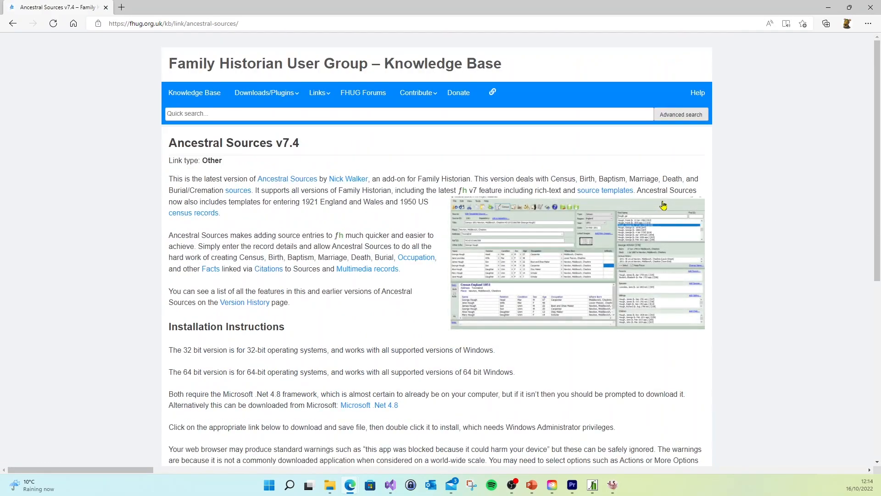